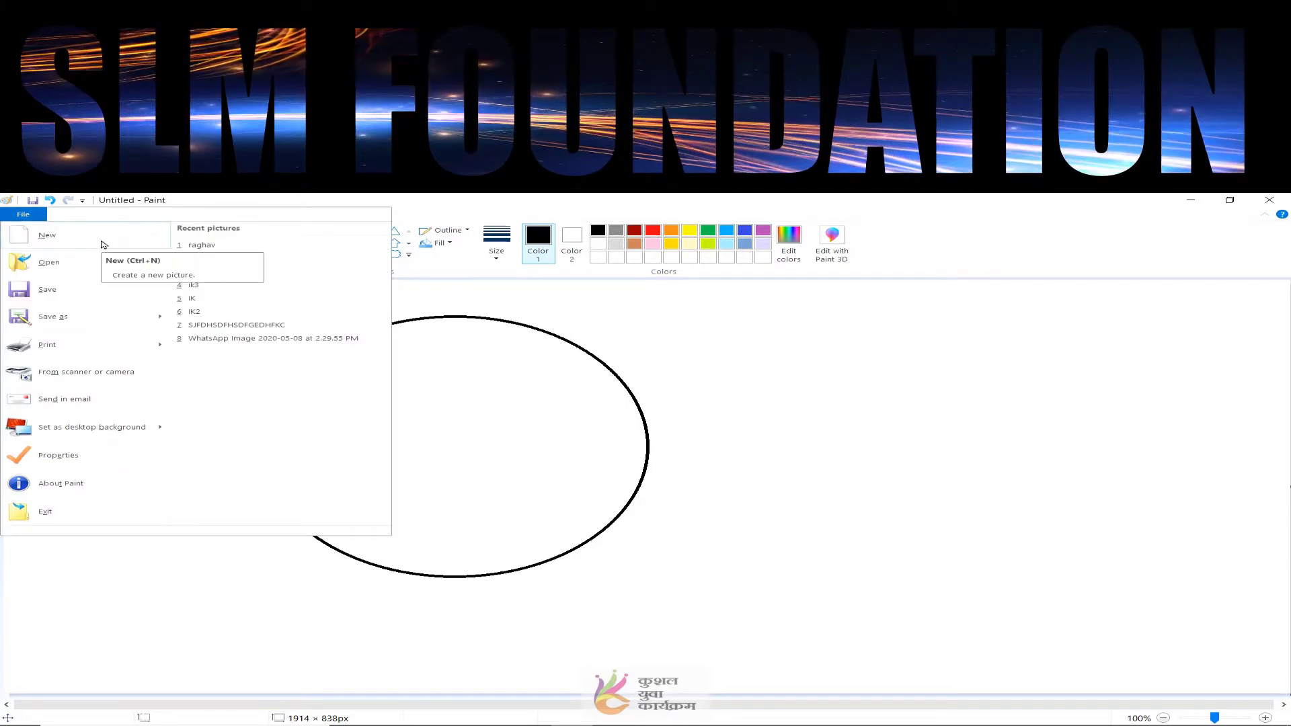
Start a blank picture without saving the ellipse drawing, and open the existing drawing of a face with two eyes from the Pictures folder
left_click(47, 236)
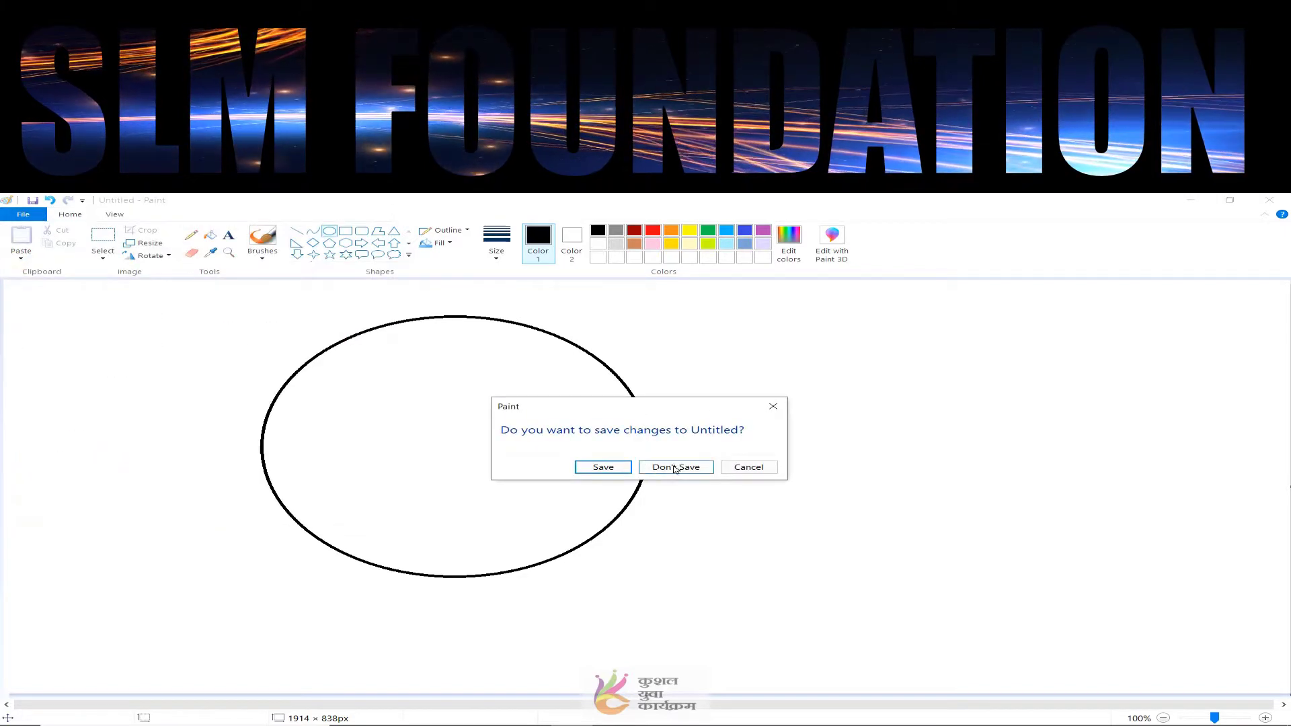
left_click(676, 468)
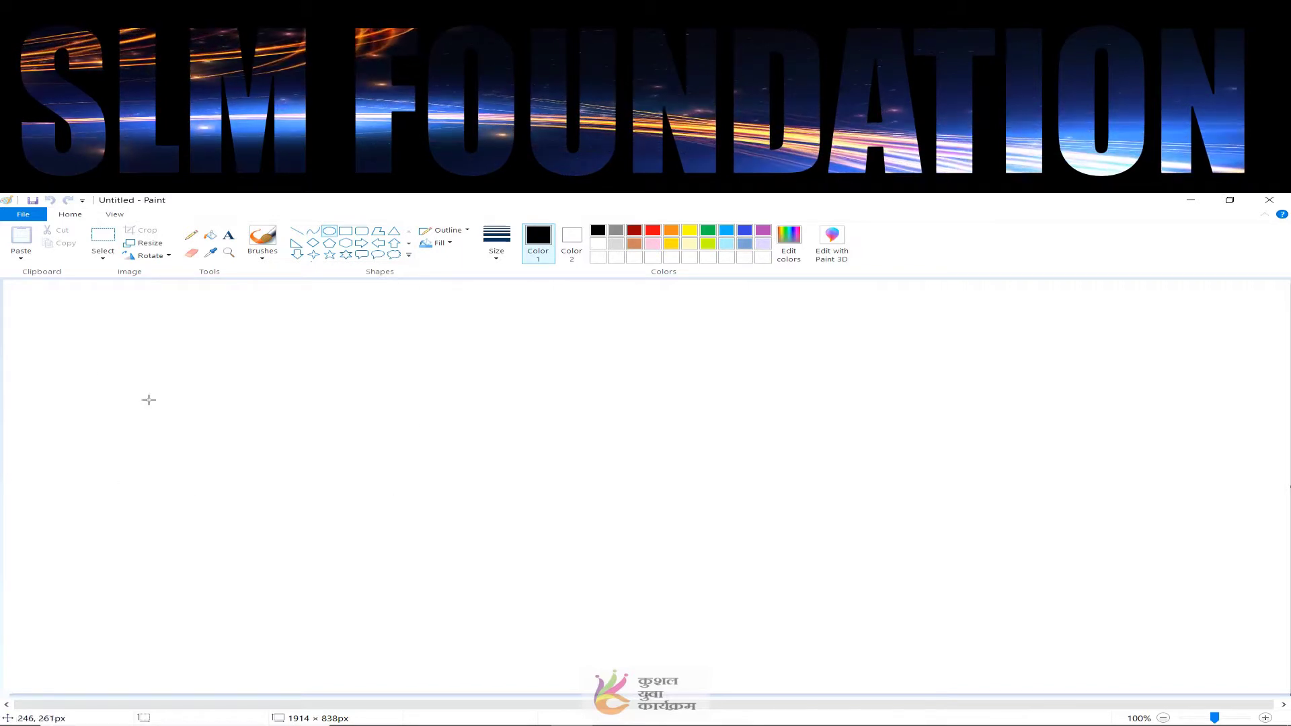
left_click(23, 214)
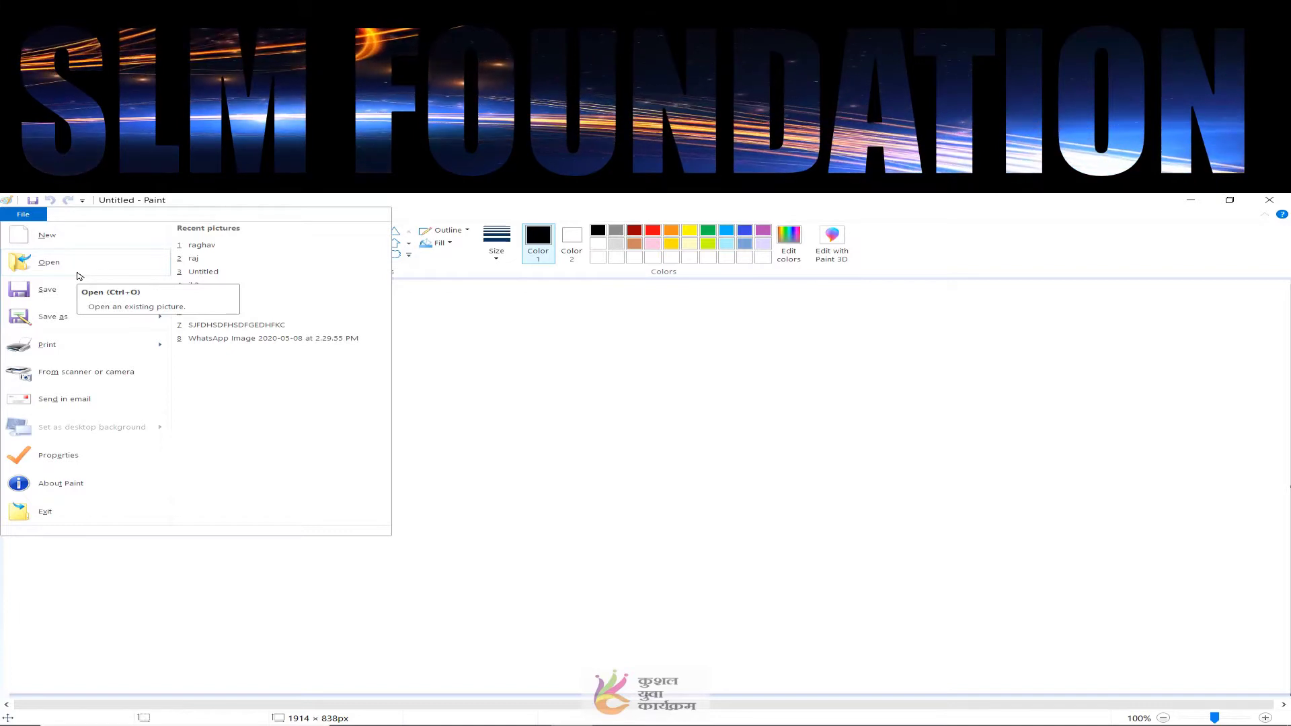
left_click(114, 269)
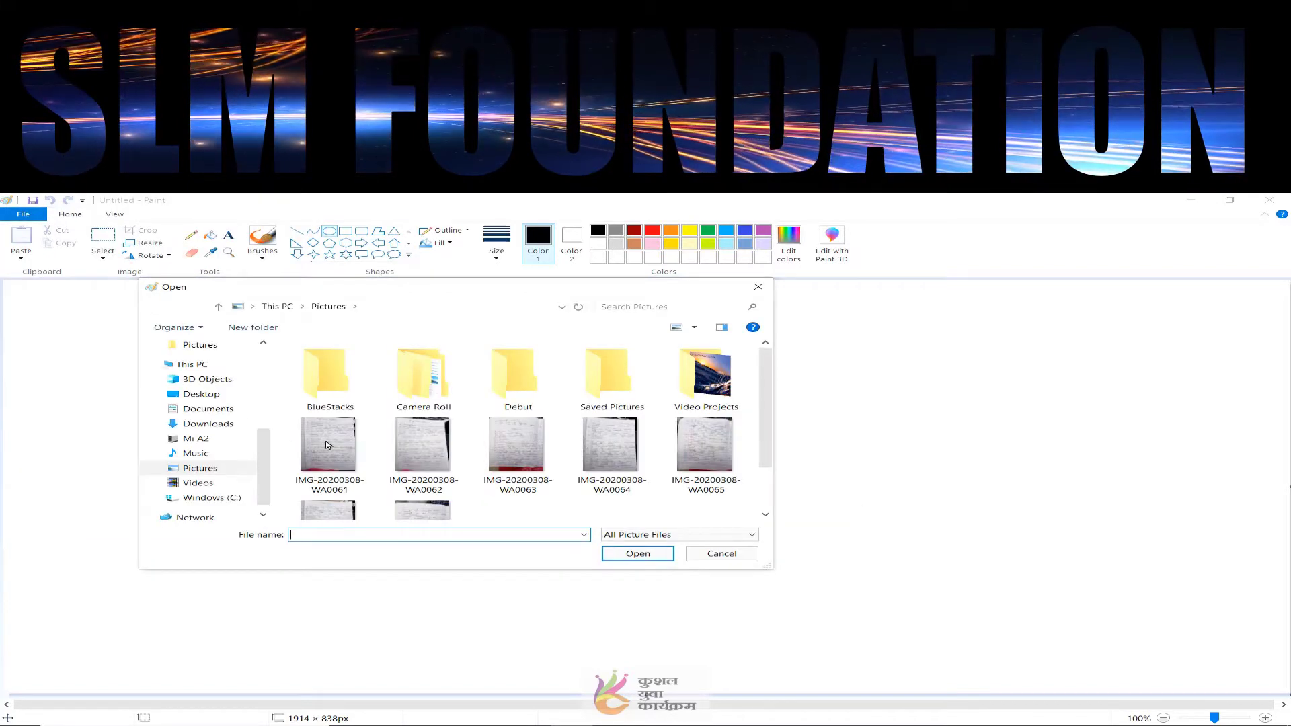
scroll(296, 447, "down", 1)
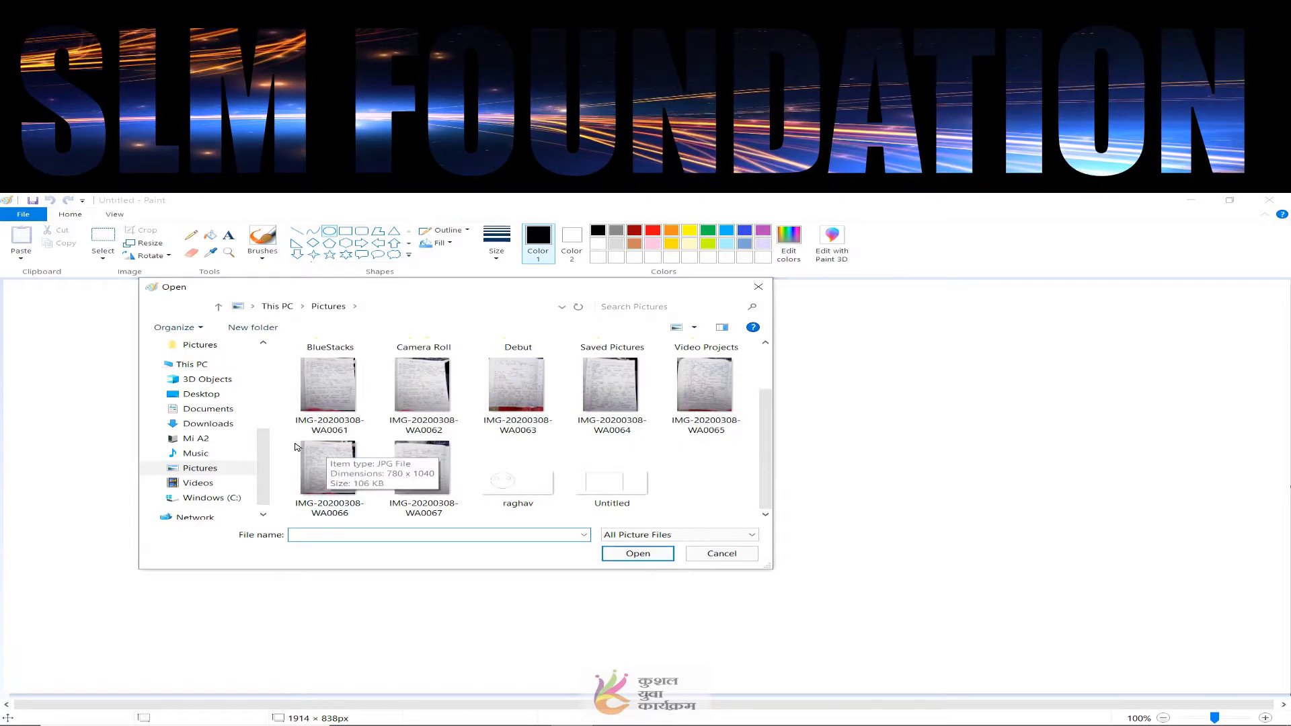
left_click(523, 487)
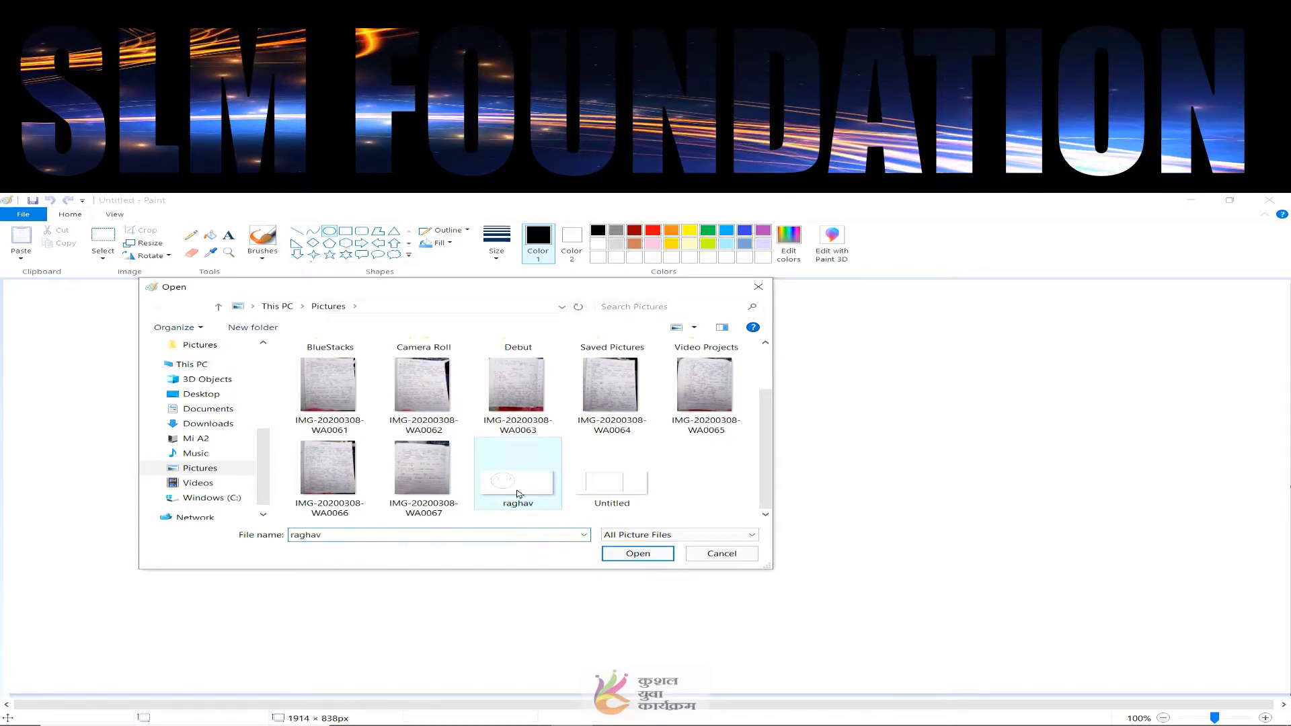
left_click(637, 553)
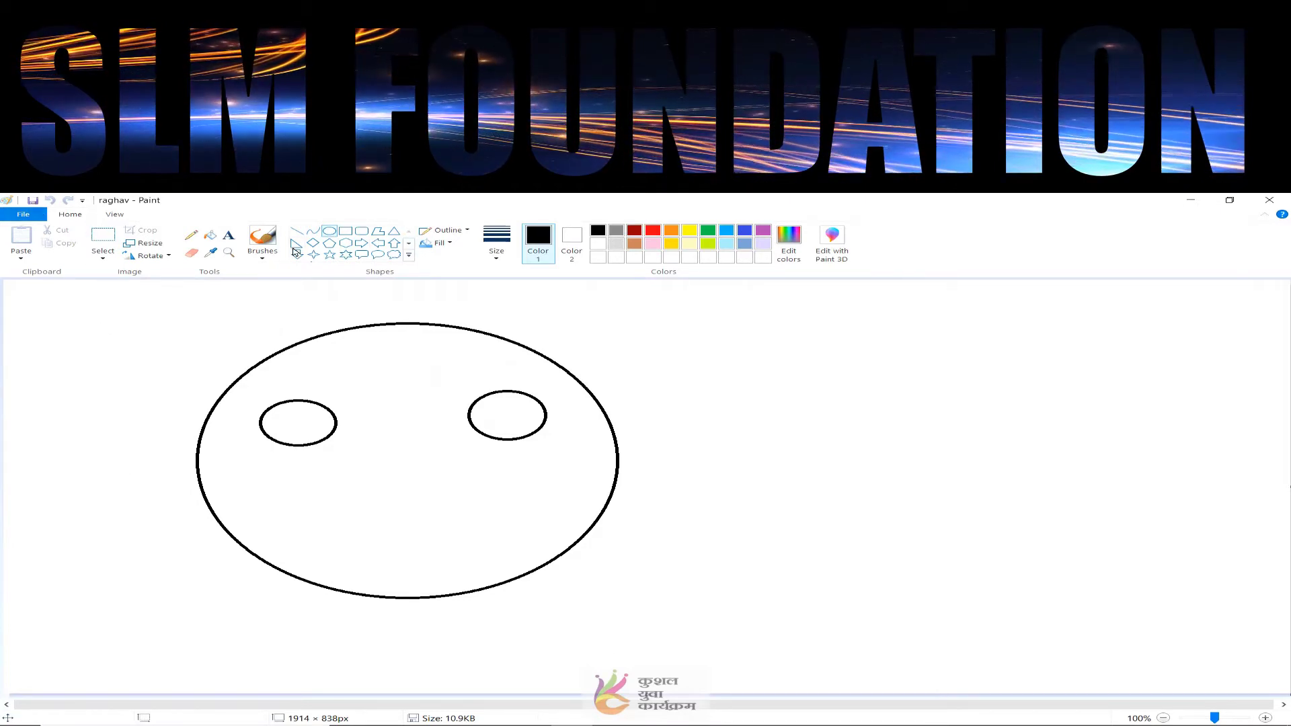
Draw a rectangle beside the face and a second, wider rectangle of about 486 × 158 px below it
left_click(345, 231)
left_click_drag(704, 345, 928, 480)
left_click(863, 586)
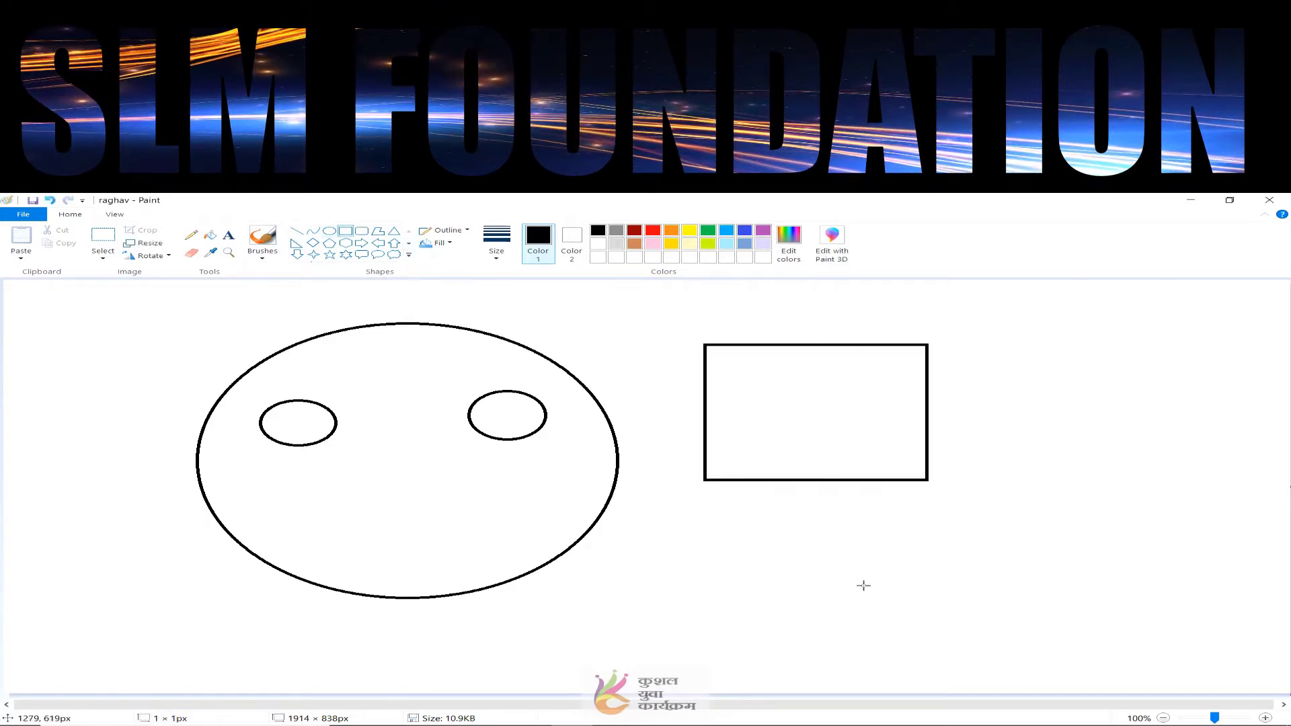
left_click_drag(863, 586, 1191, 509)
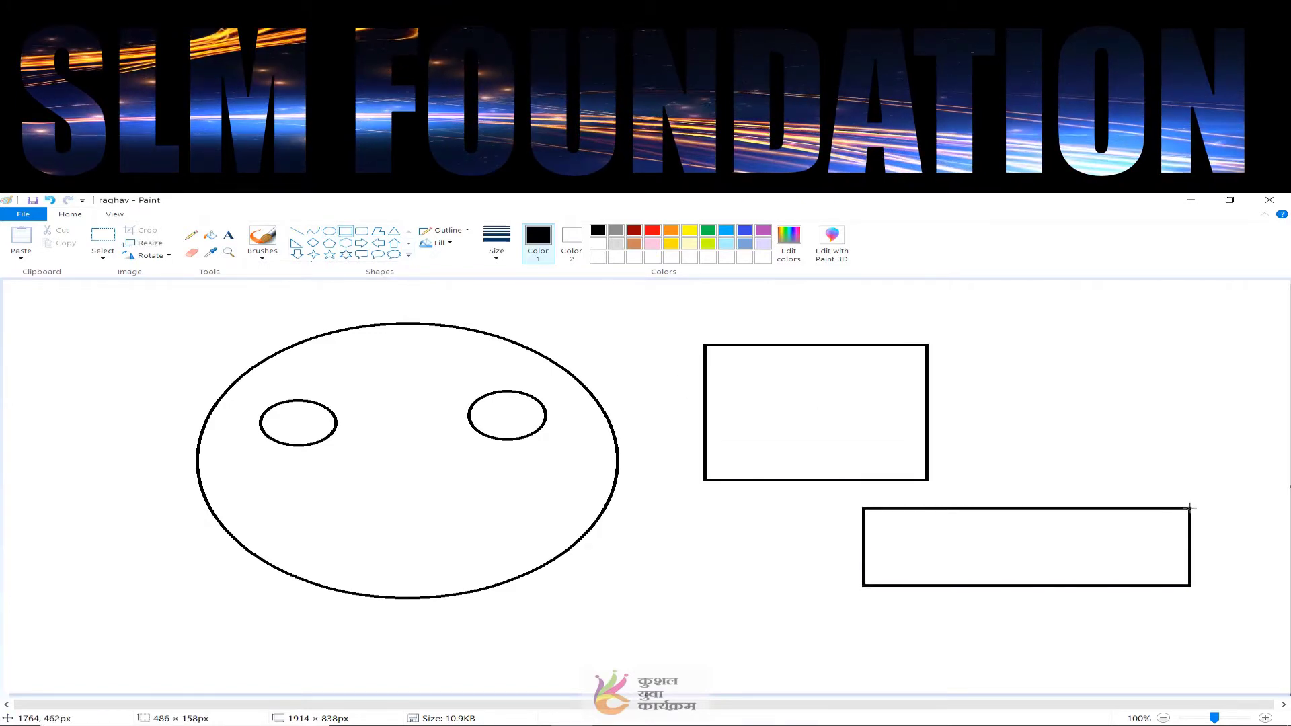
Start a new blank picture without saving the rectangles added to the face drawing
left_click(24, 216)
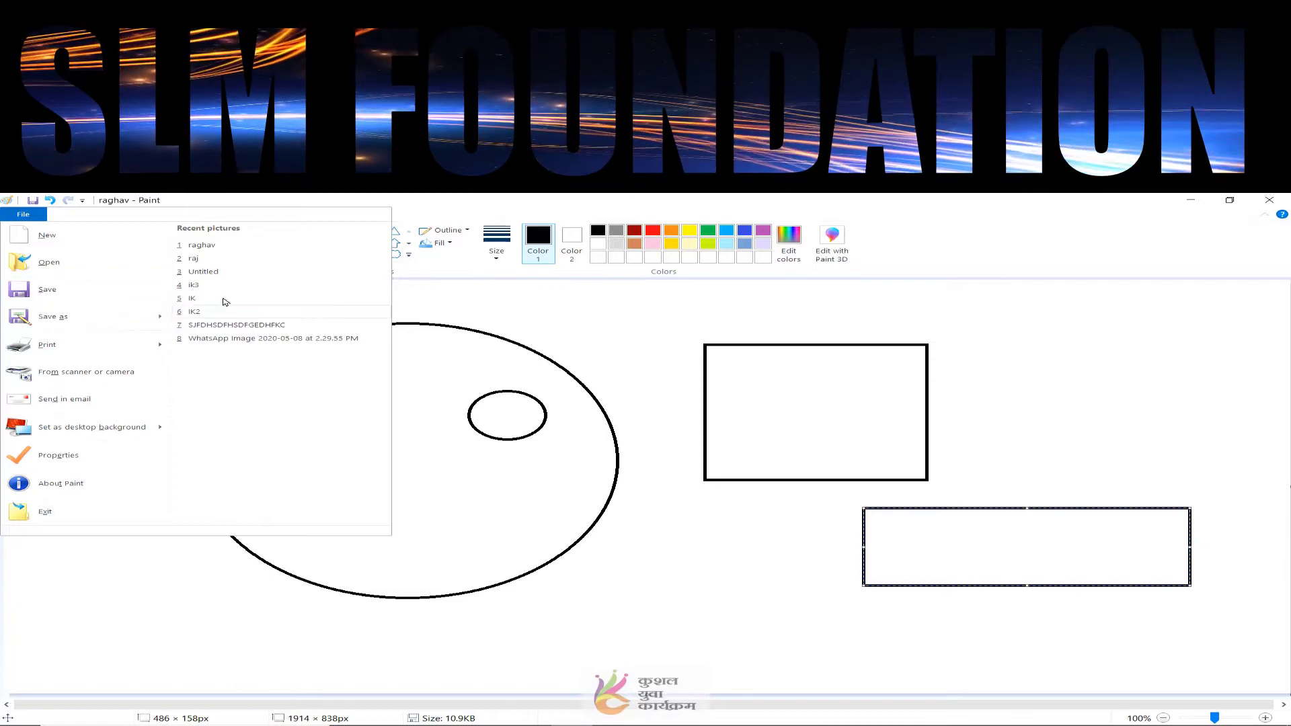
left_click(85, 237)
left_click(676, 482)
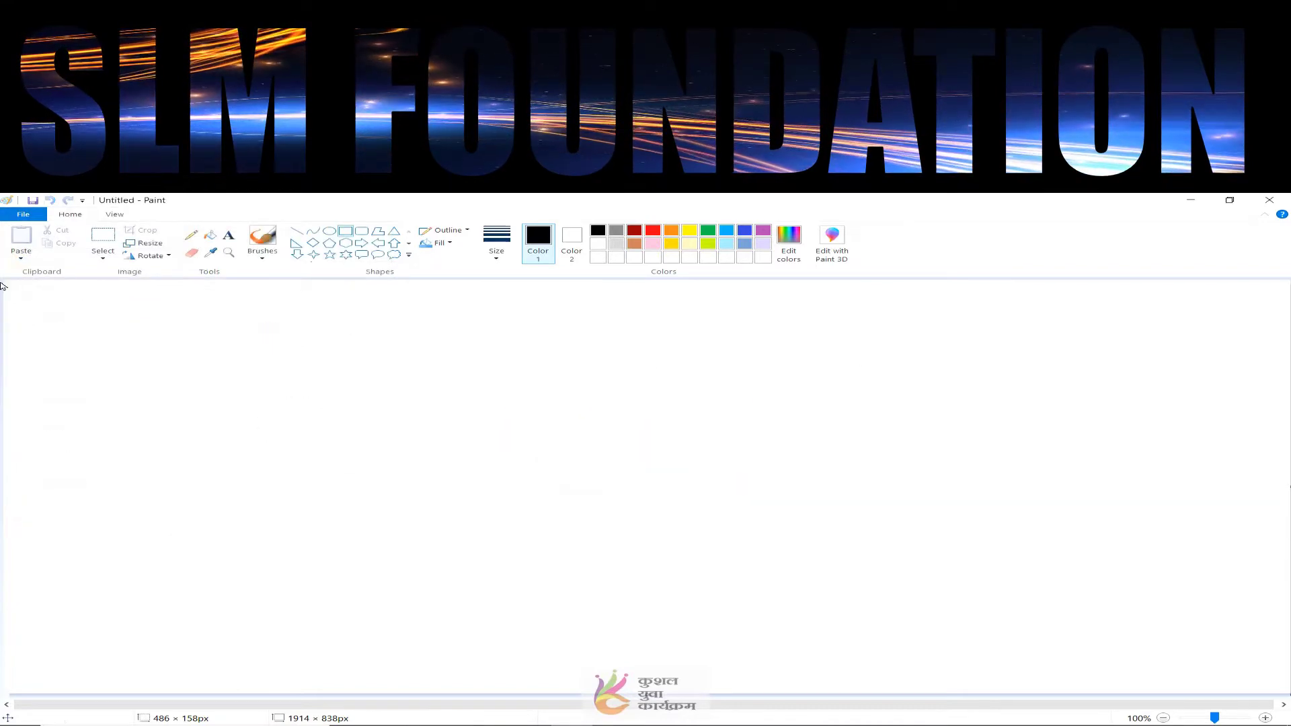
left_click(23, 216)
key("Escape")
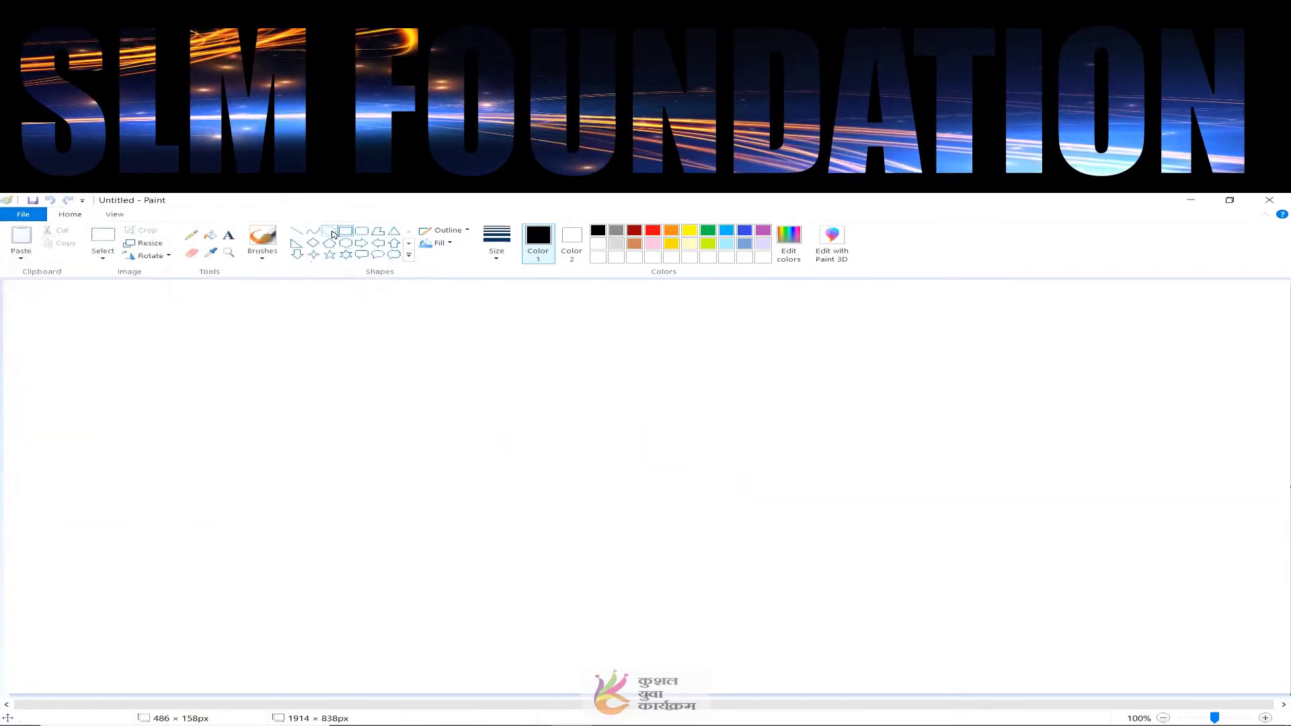
Draw a large ellipse on the left half of the canvas and a smaller one of about 606 × 570 px beside it
left_click(331, 232)
left_click_drag(168, 327, 743, 681)
left_click(870, 504)
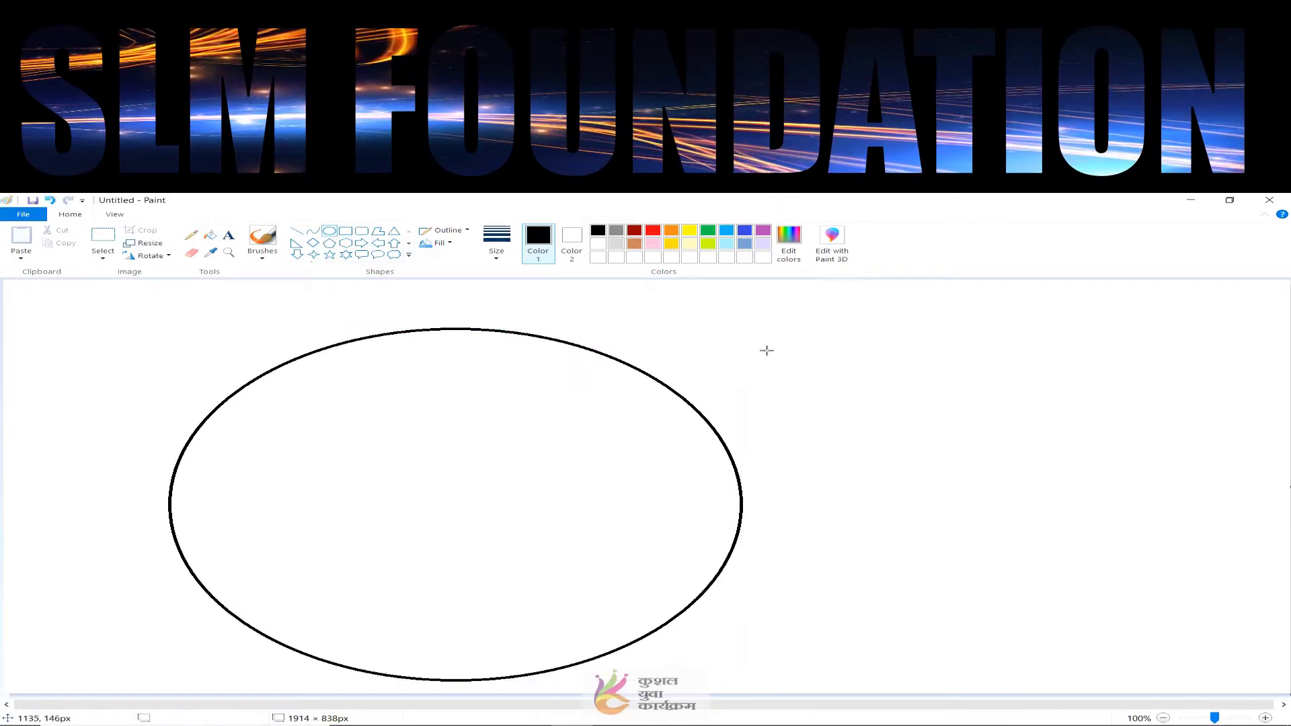
left_click_drag(838, 306, 1245, 586)
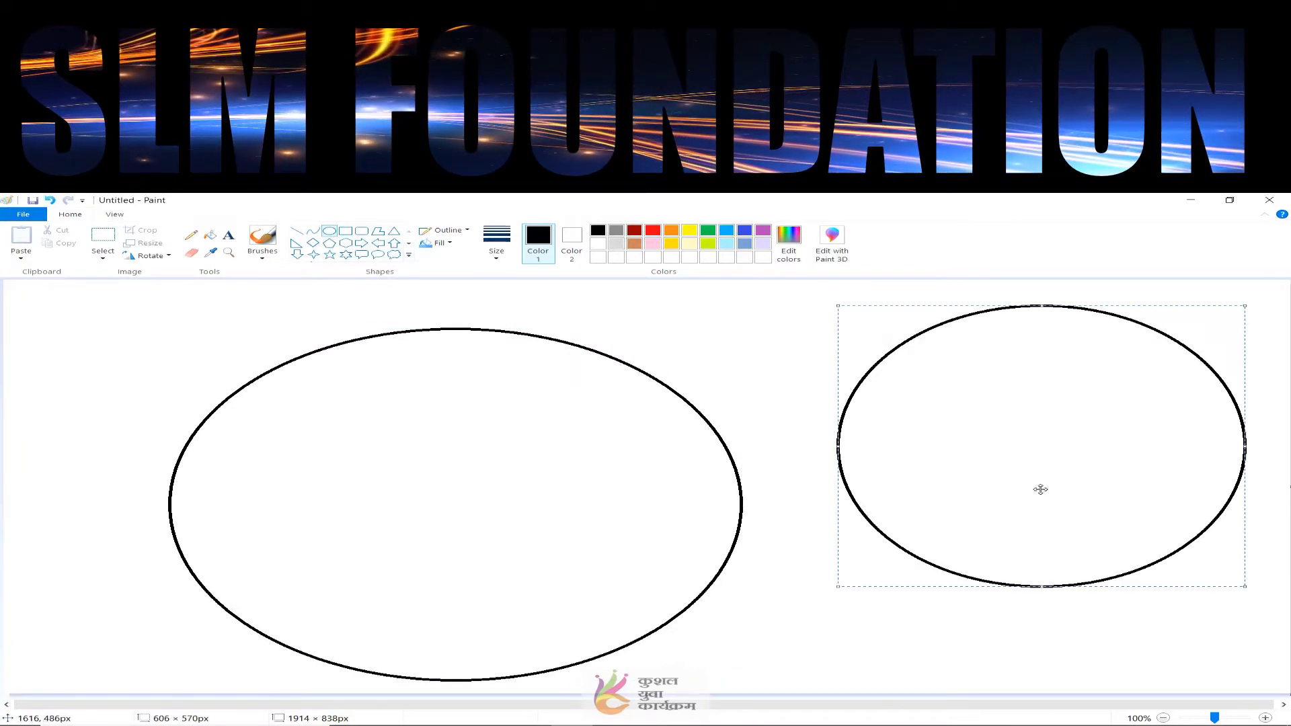
left_click(816, 349)
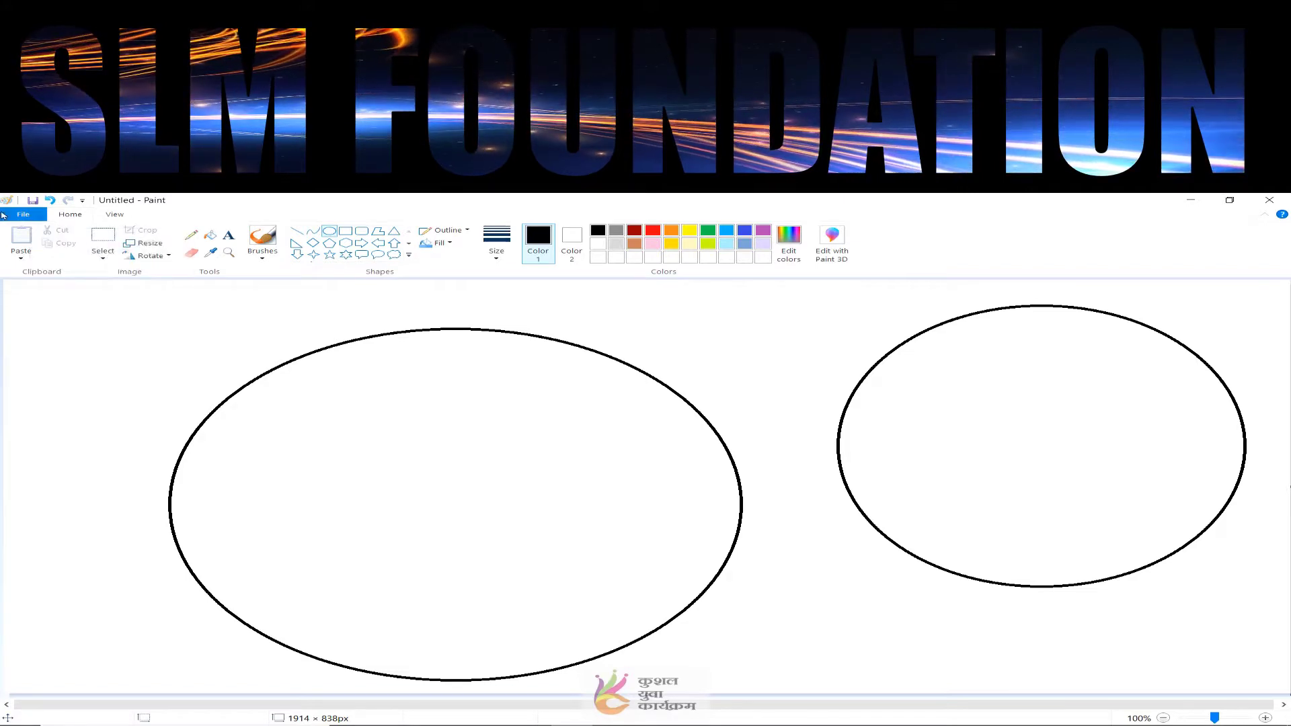
Save the two-ellipse drawing as a PNG in the Pictures folder, replacing the default file name with a person's first name
left_click(30, 217)
left_click(85, 291)
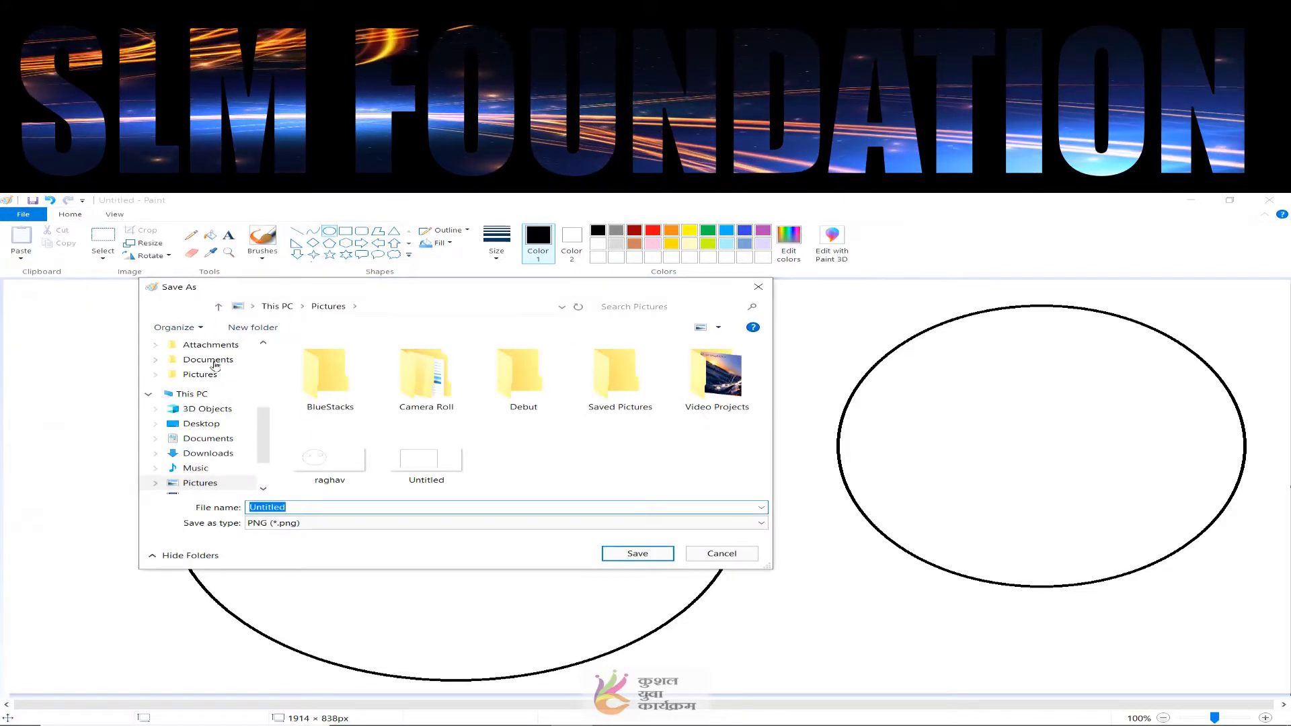
scroll(208, 436, "up", 2)
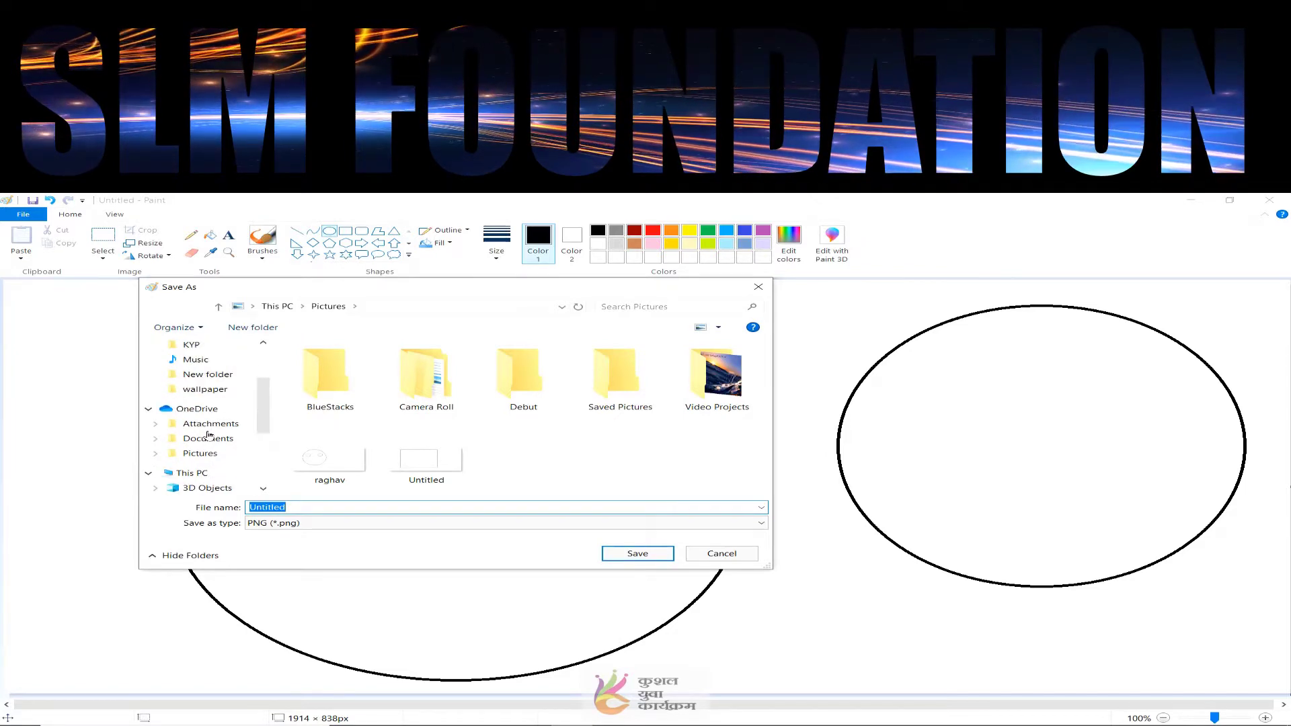
scroll(208, 436, "up", 3)
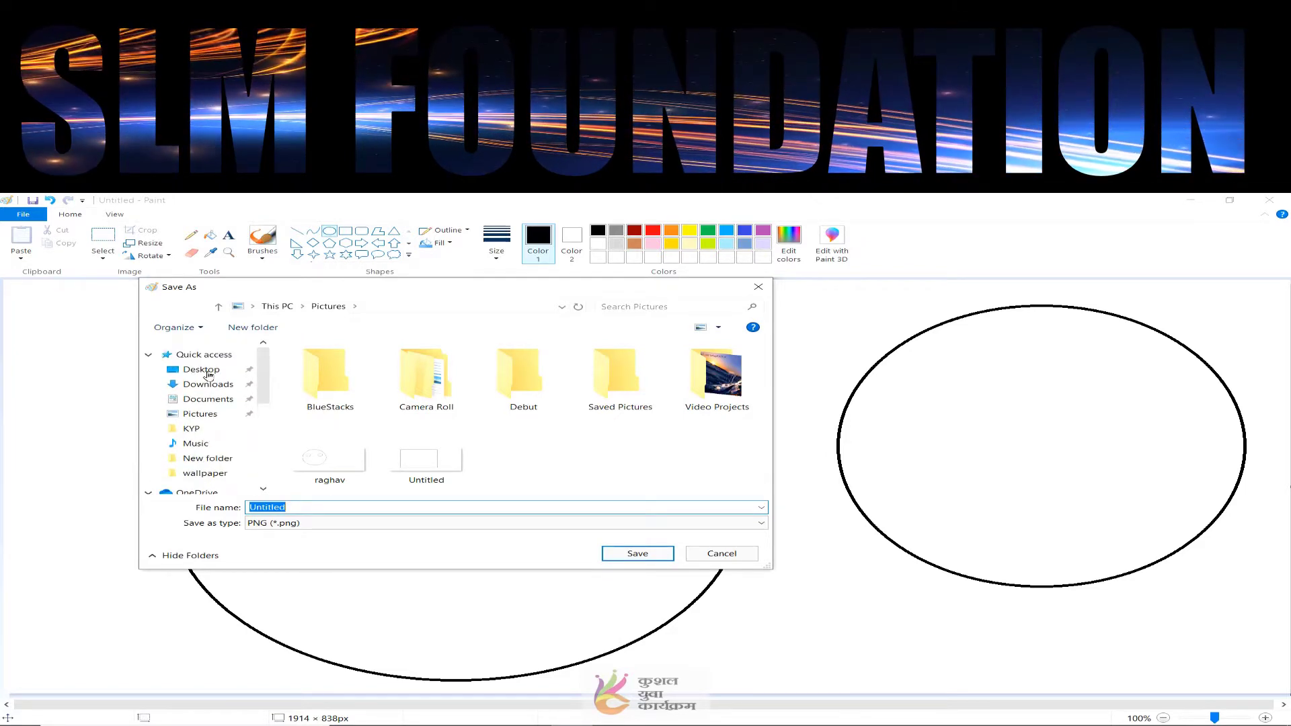
left_click(202, 370)
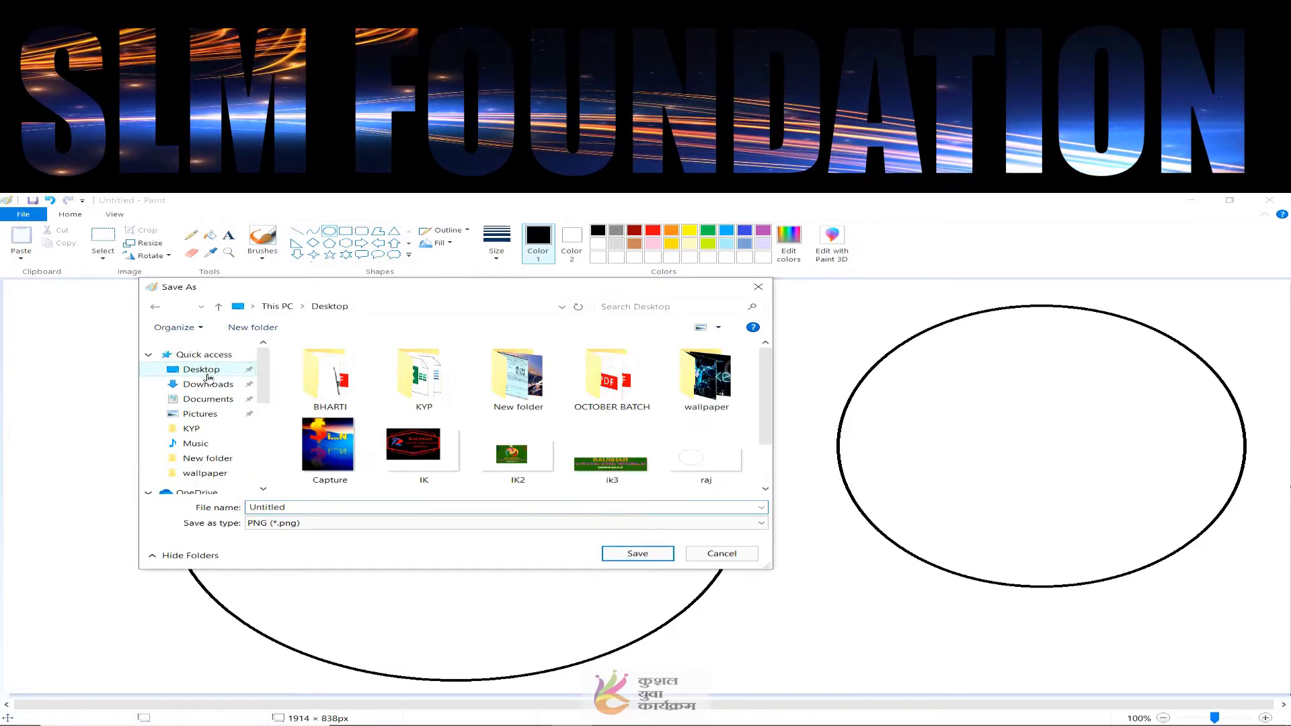
left_click(218, 417)
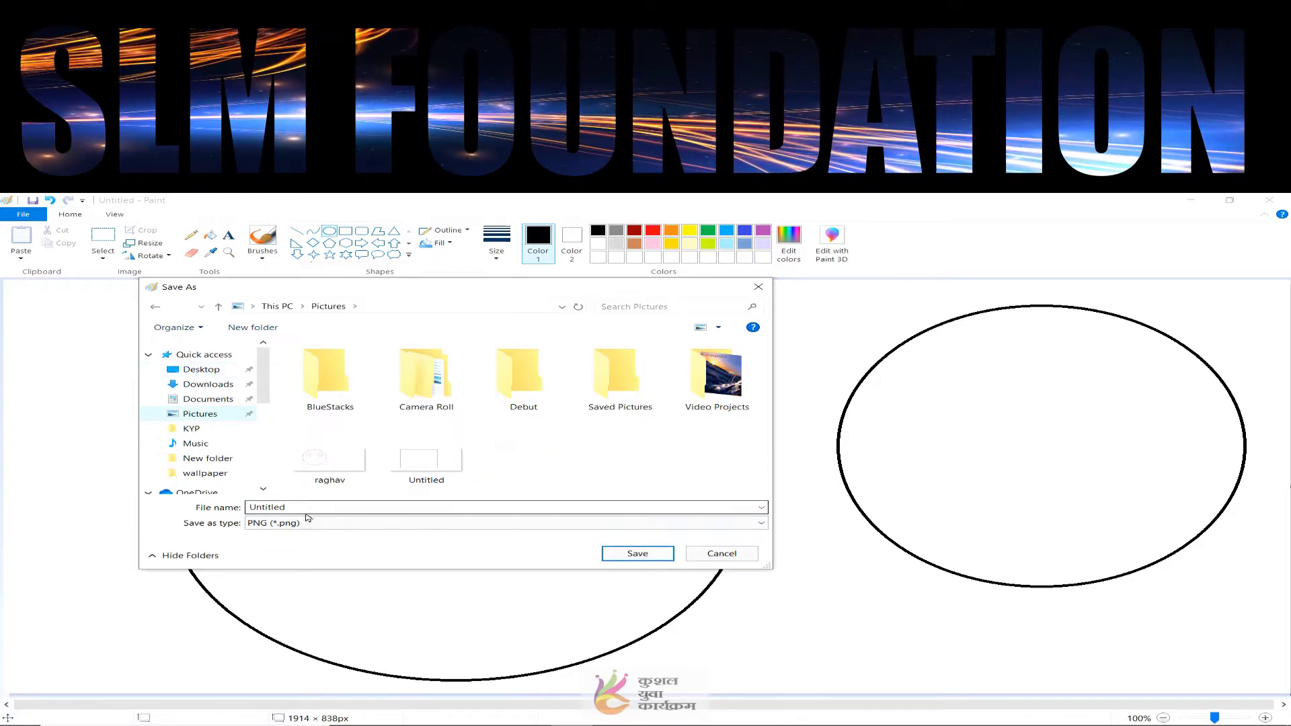
double_click(273, 508)
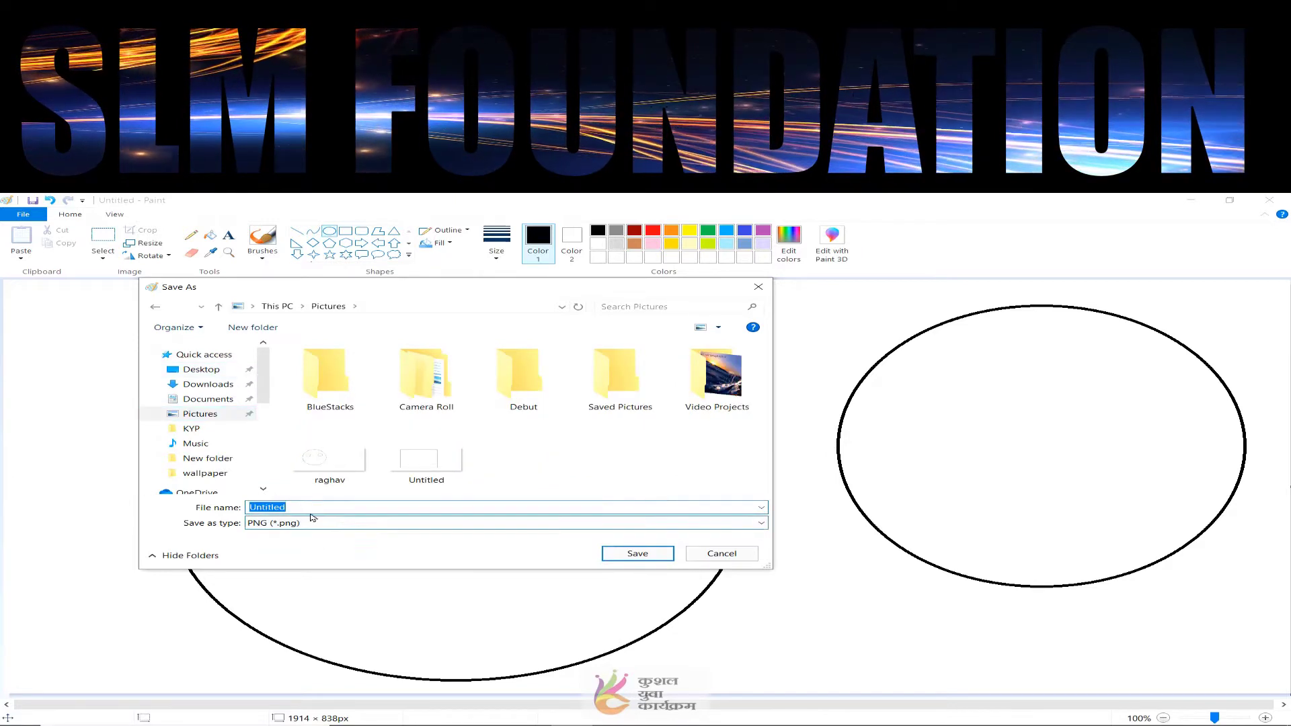
key("BackSpace")
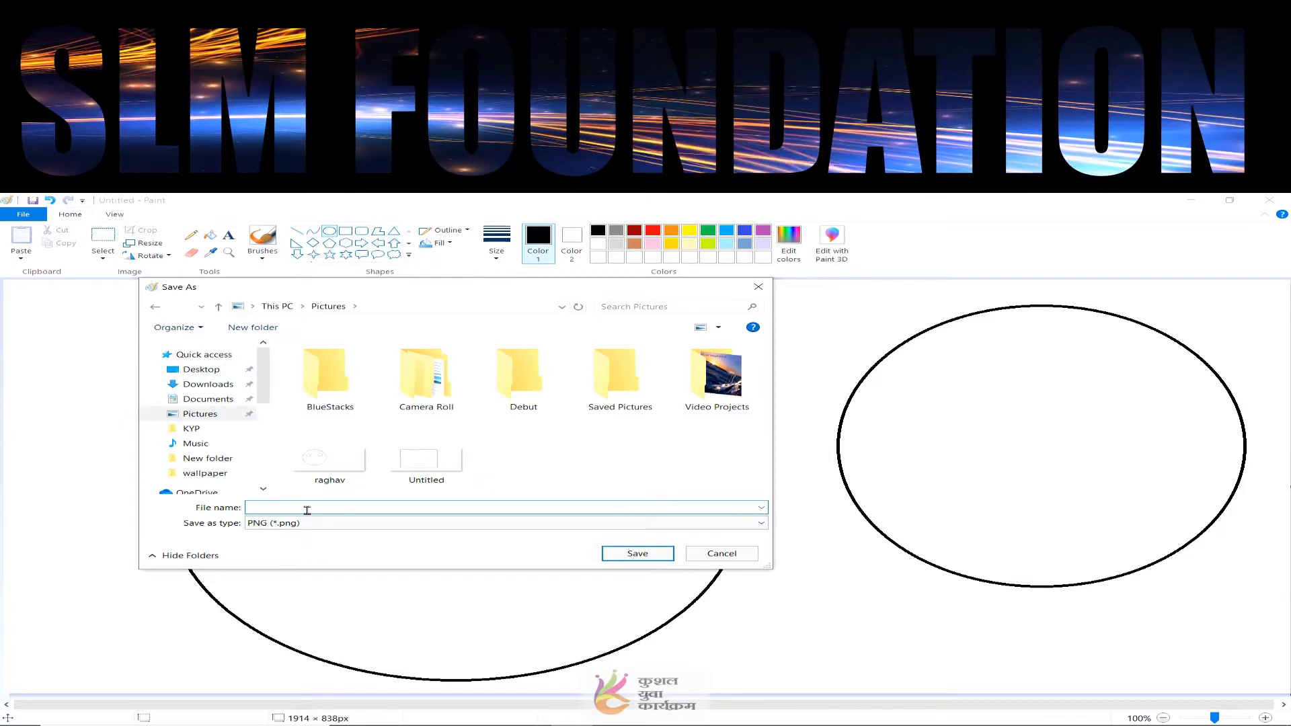
type("raushan")
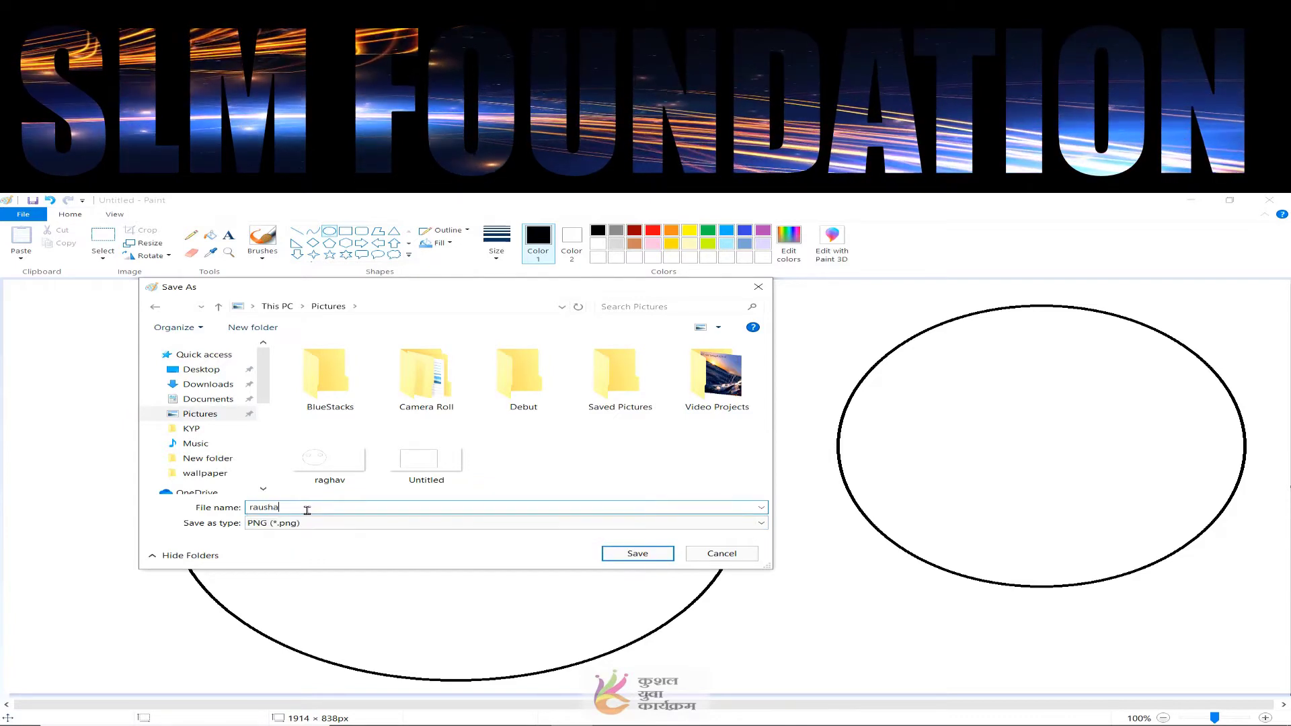
left_click(629, 558)
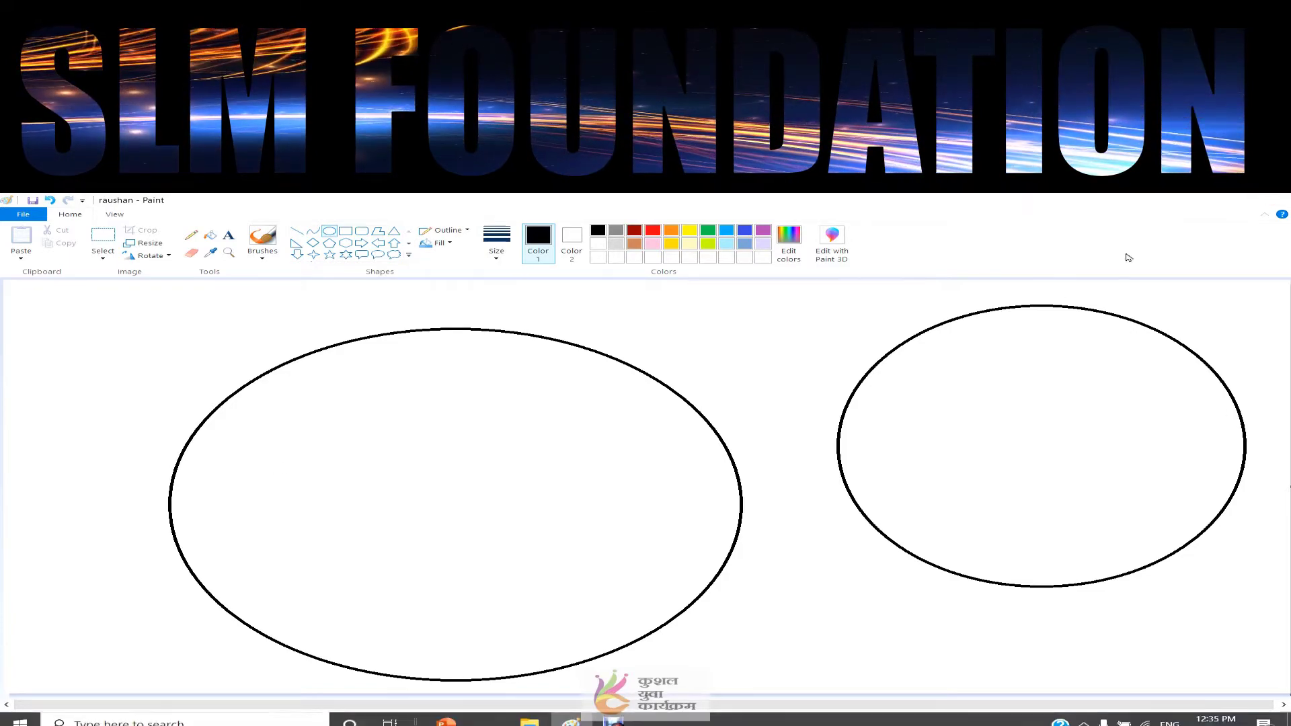
Switch to File Explorer to check the Pictures folder for the saved drawing, and return to Paint
left_click(570, 713)
left_click(540, 718)
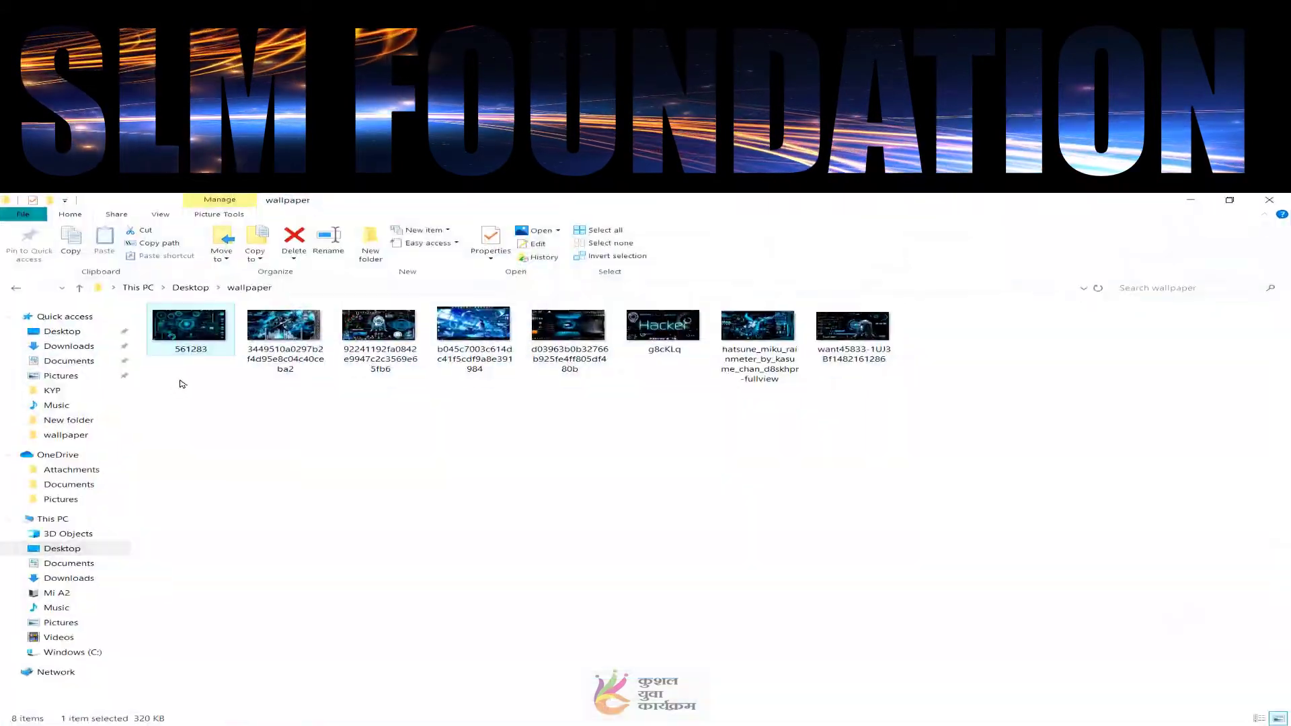
left_click(61, 376)
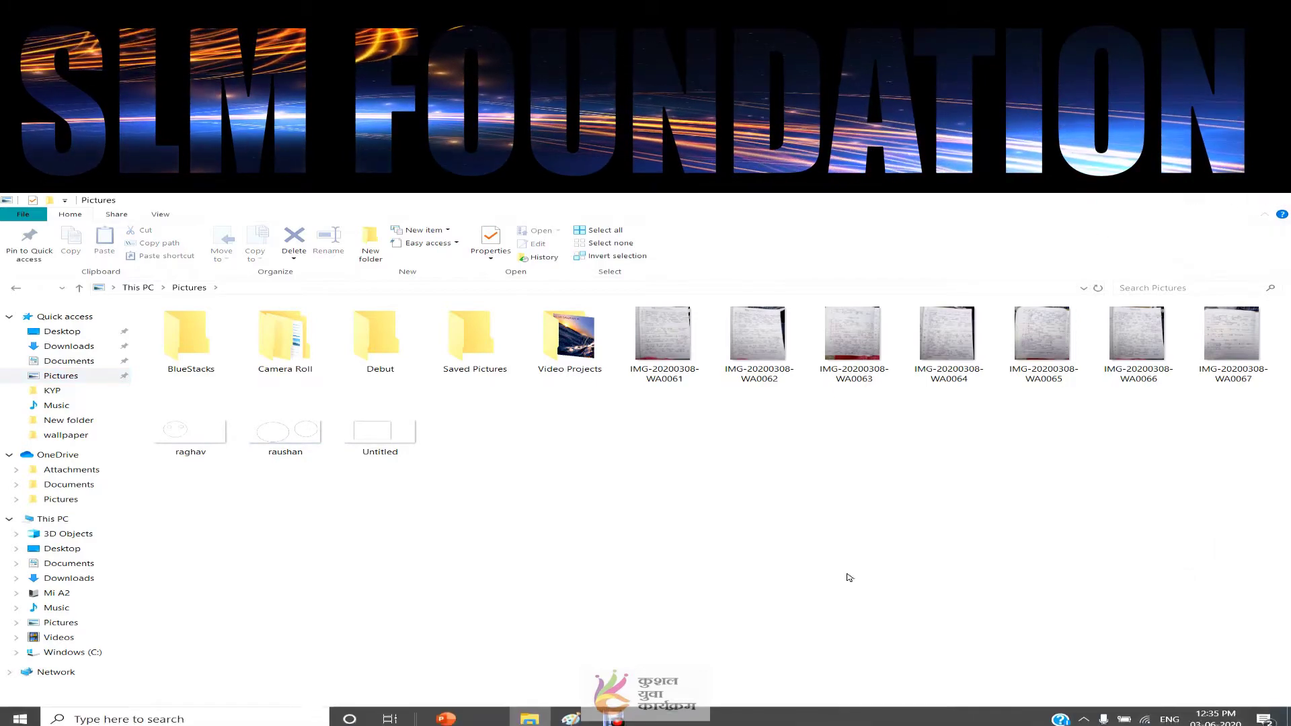
left_click(1208, 199)
left_click(571, 713)
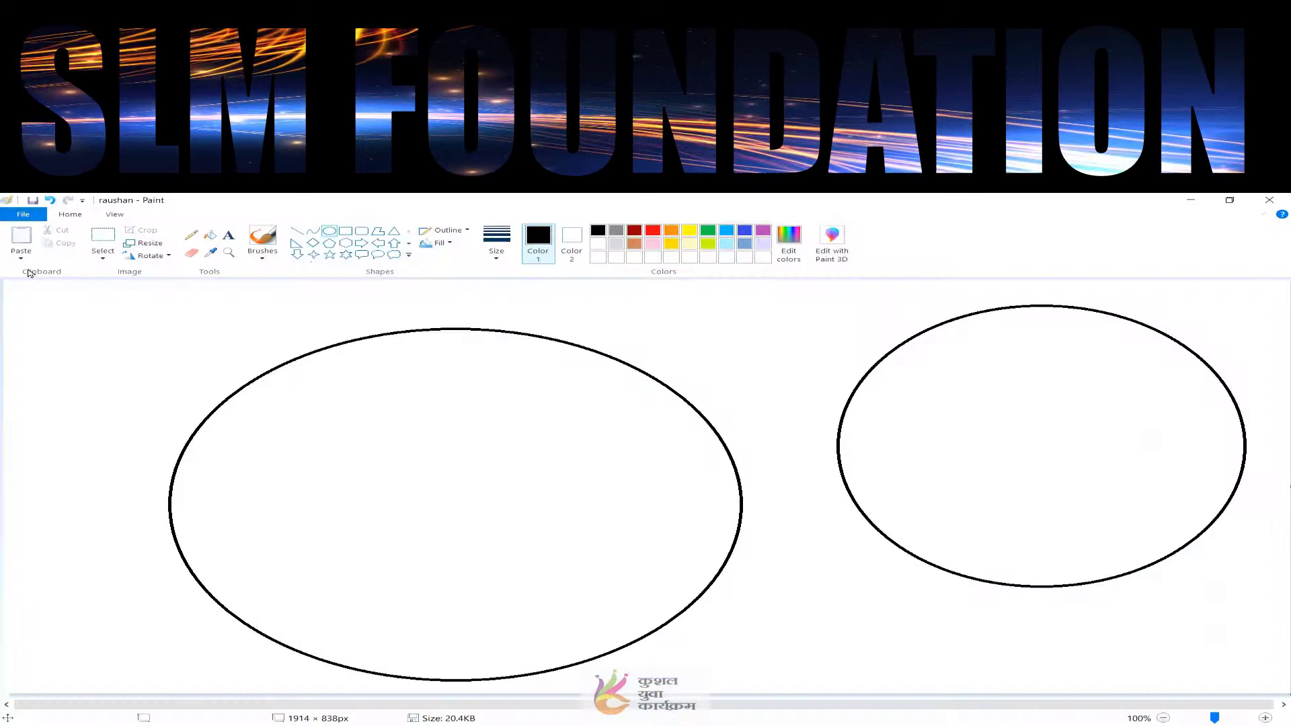
left_click(20, 215)
mouse_move(59, 325)
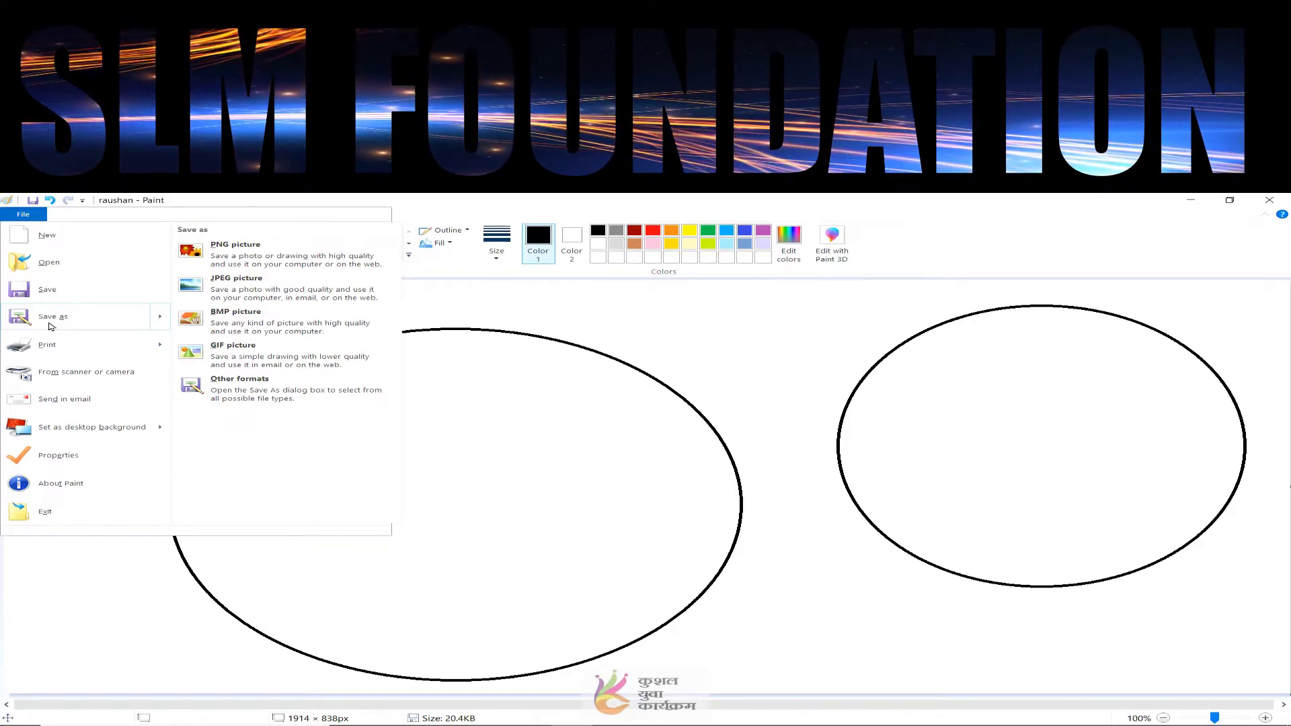
left_click(899, 357)
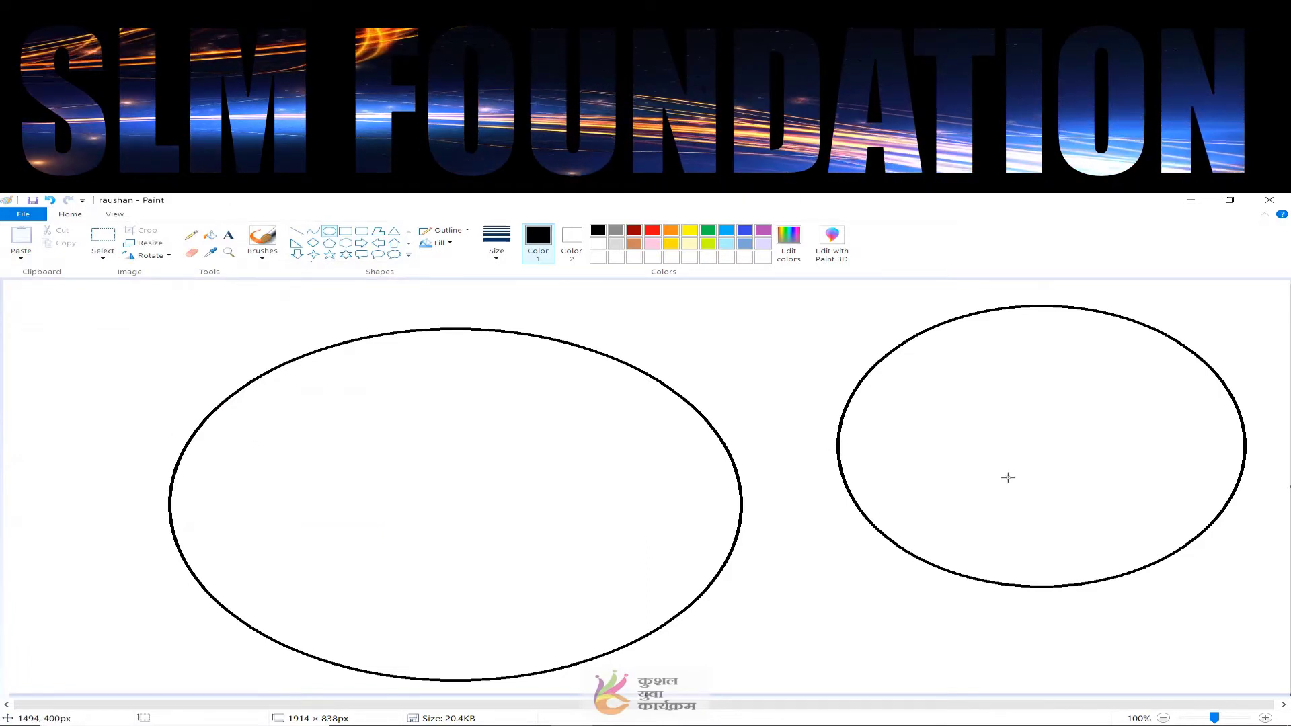
Start saving the two-ellipse drawing as a separate copy and choose Desktop as its destination folder
left_click(27, 214)
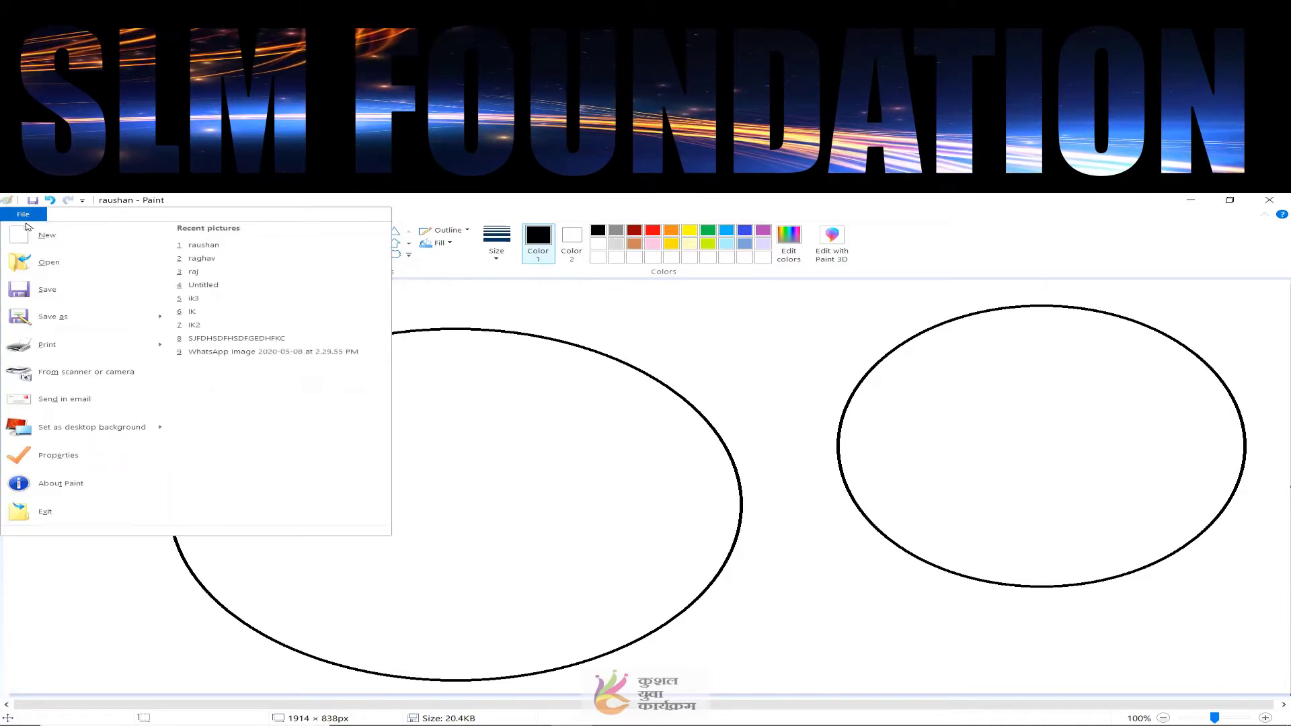
left_click(70, 324)
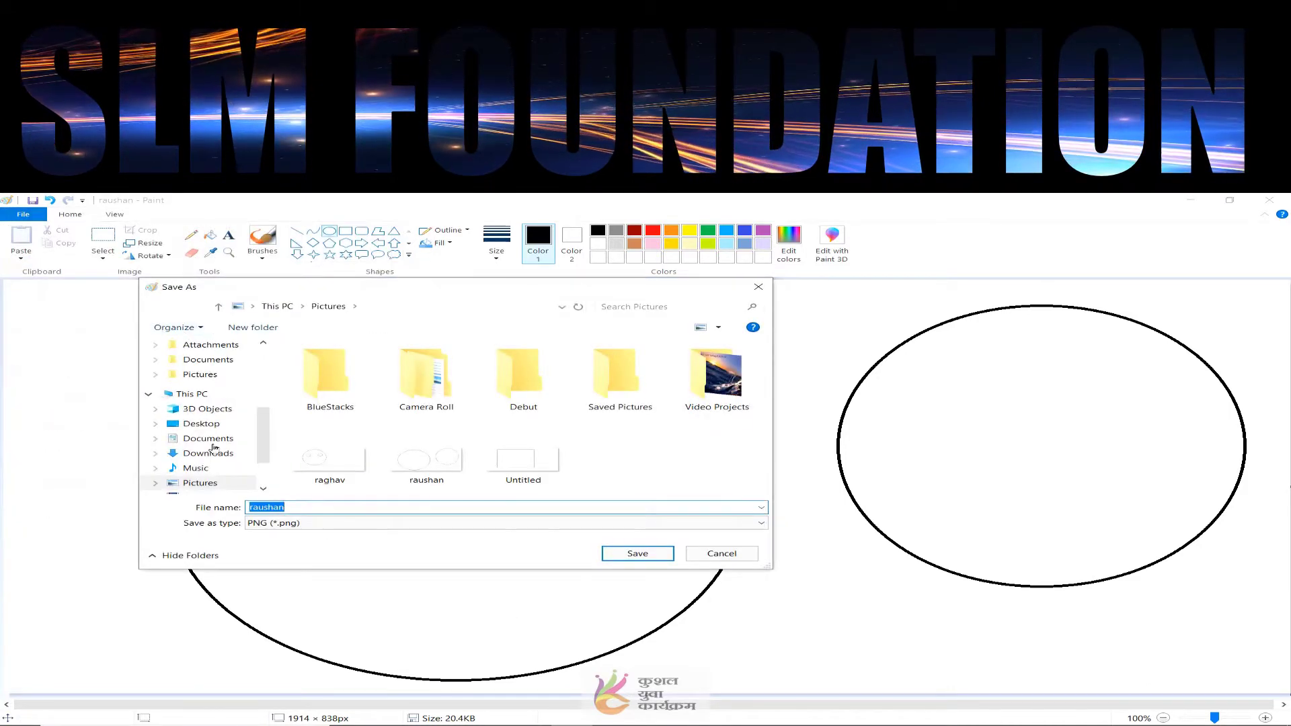
scroll(214, 447, "up", 2)
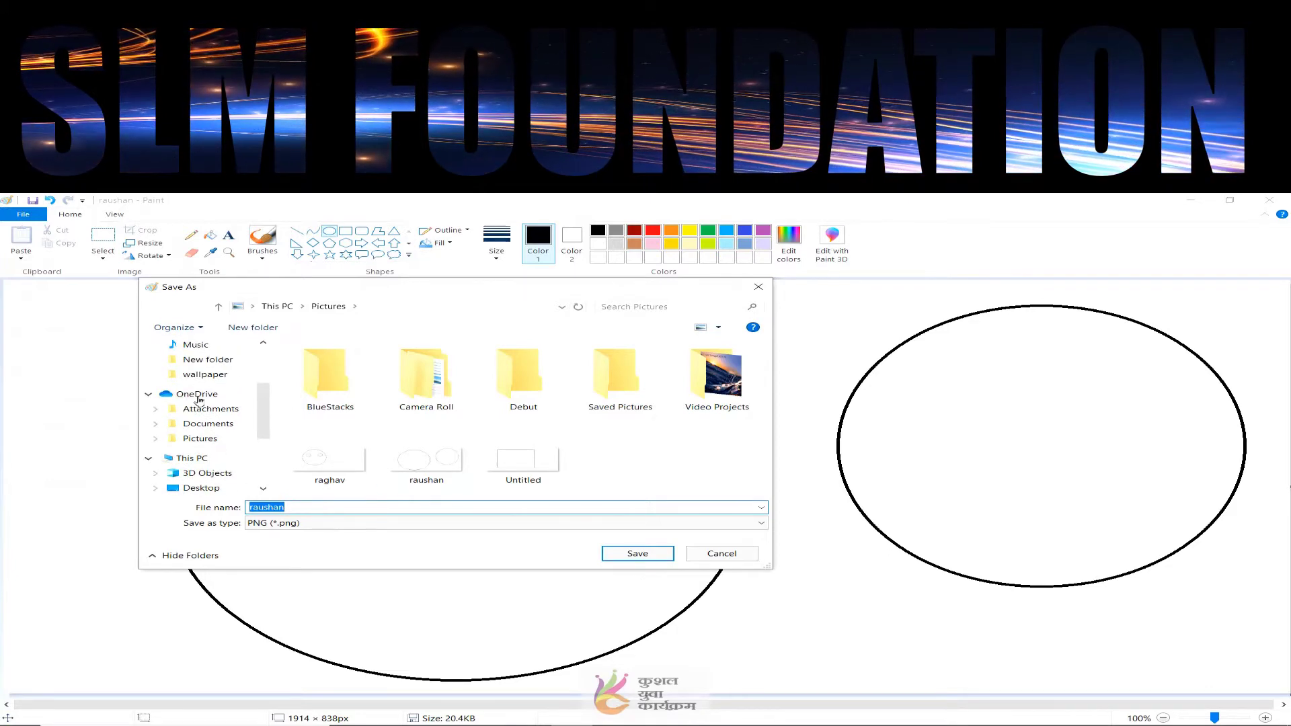
scroll(199, 399, "up", 4)
left_click(207, 369)
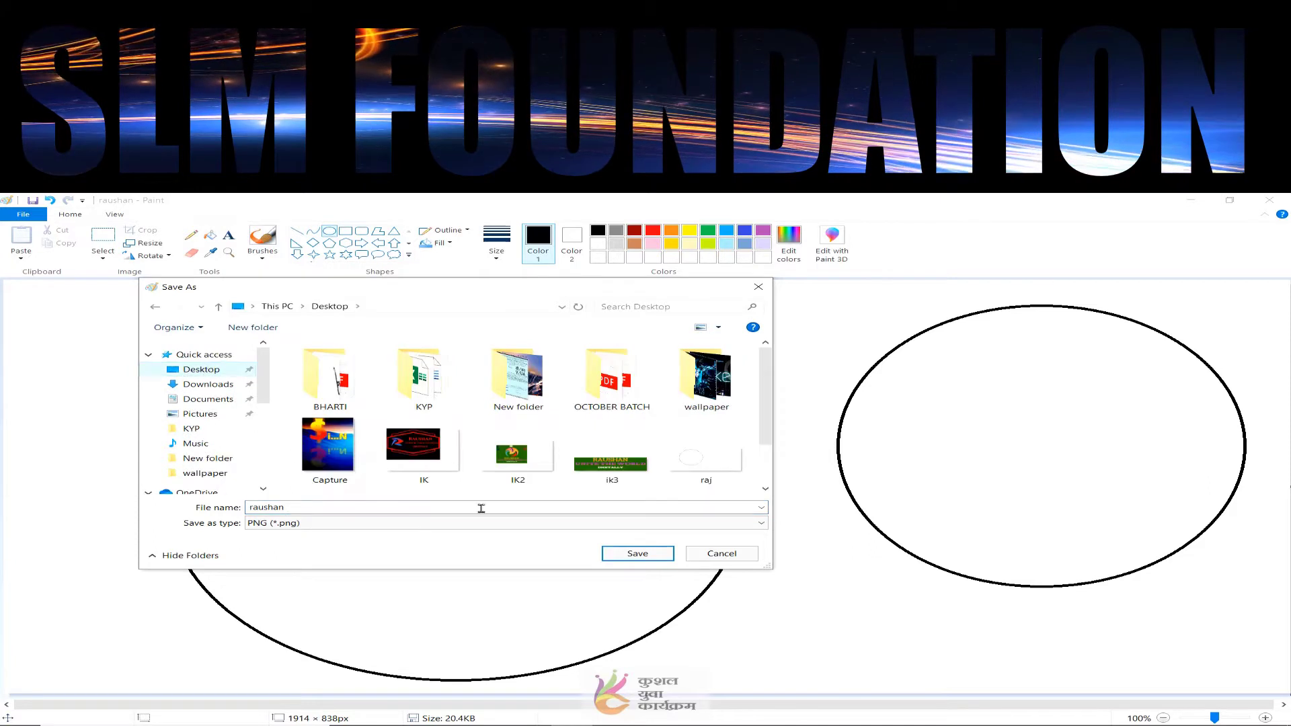
Replace the file name with SLM foundation and save the copy as a PNG on the Desktop
double_click(304, 508)
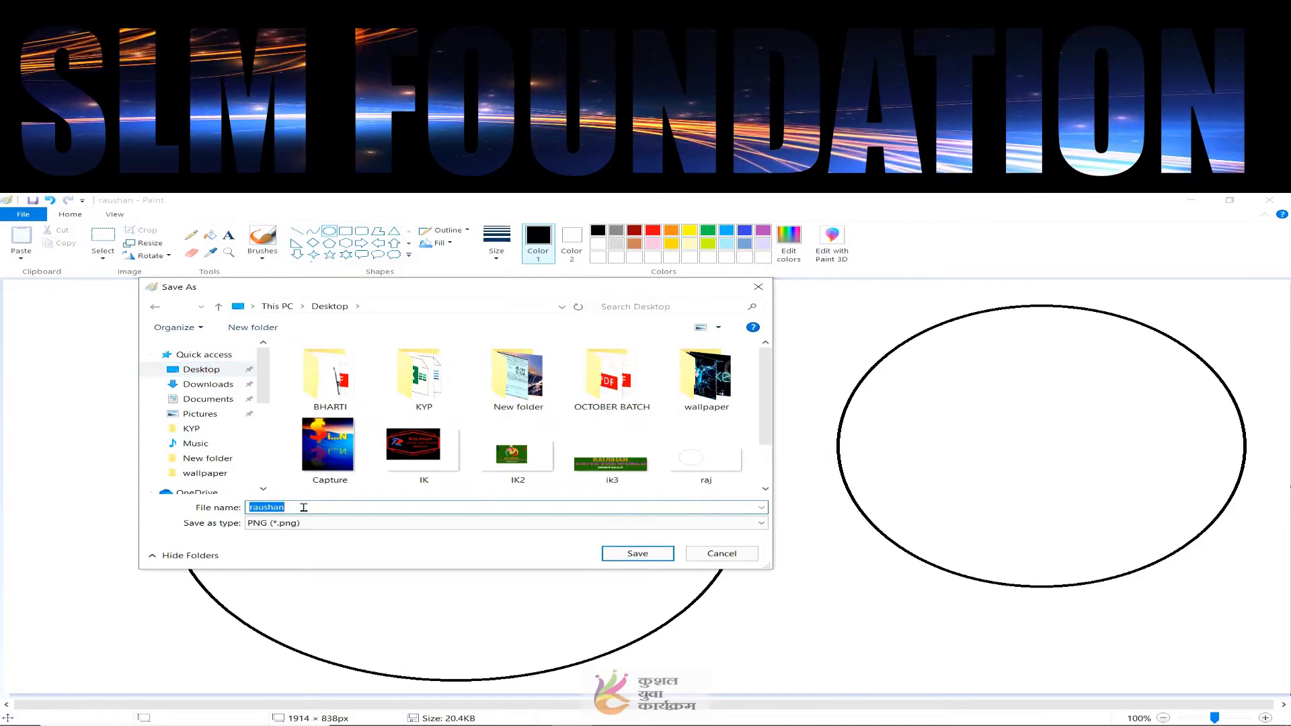
left_click(303, 507)
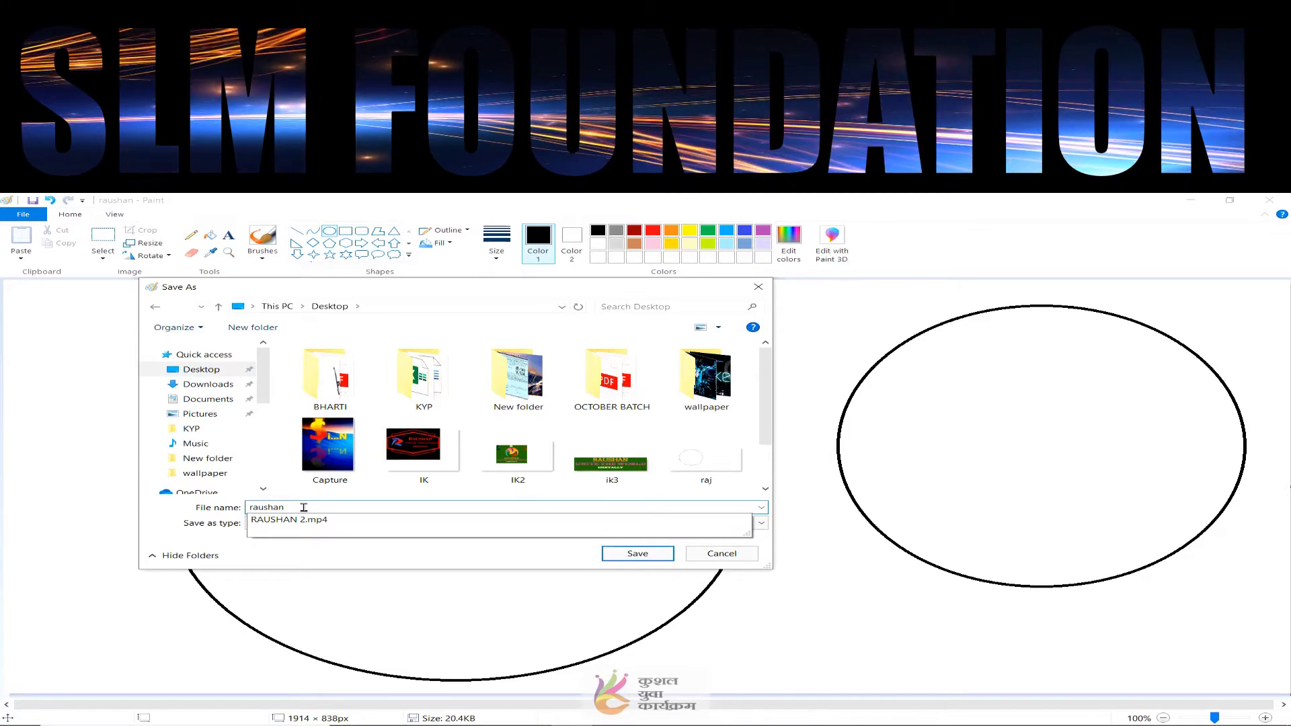
type("gup")
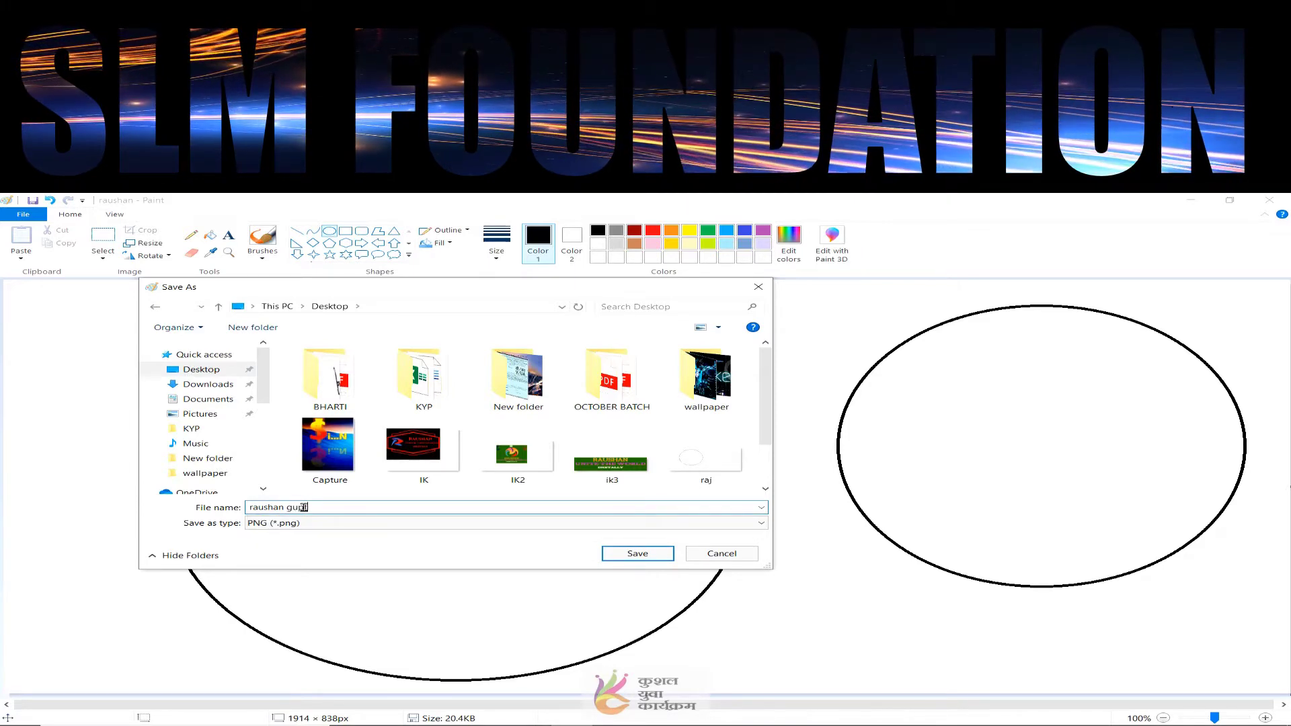
key("BackSpace")
key("BackSpace")
key("BackSpace")
key("BackSpace")
key("BackSpace")
key("BackSpace")
key("BackSpace")
key("BackSpace")
key("BackSpace")
key("BackSpace")
key("BackSpace")
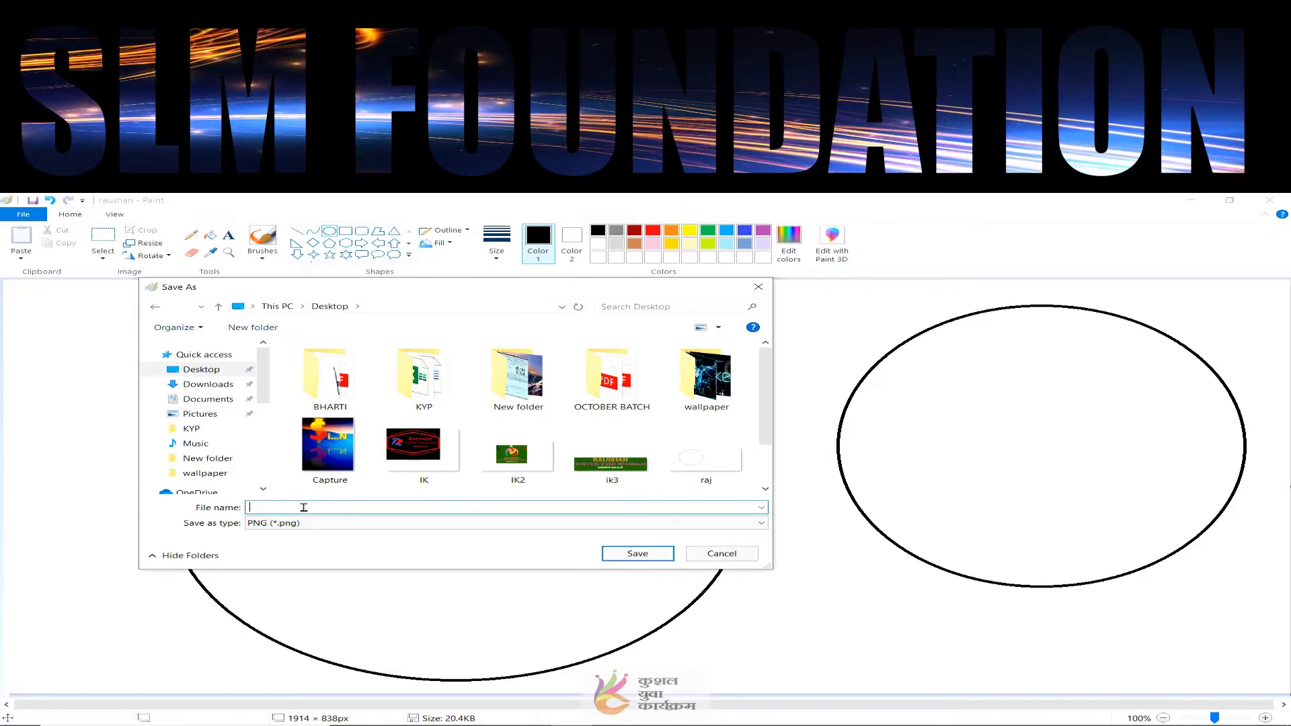
type("SLM")
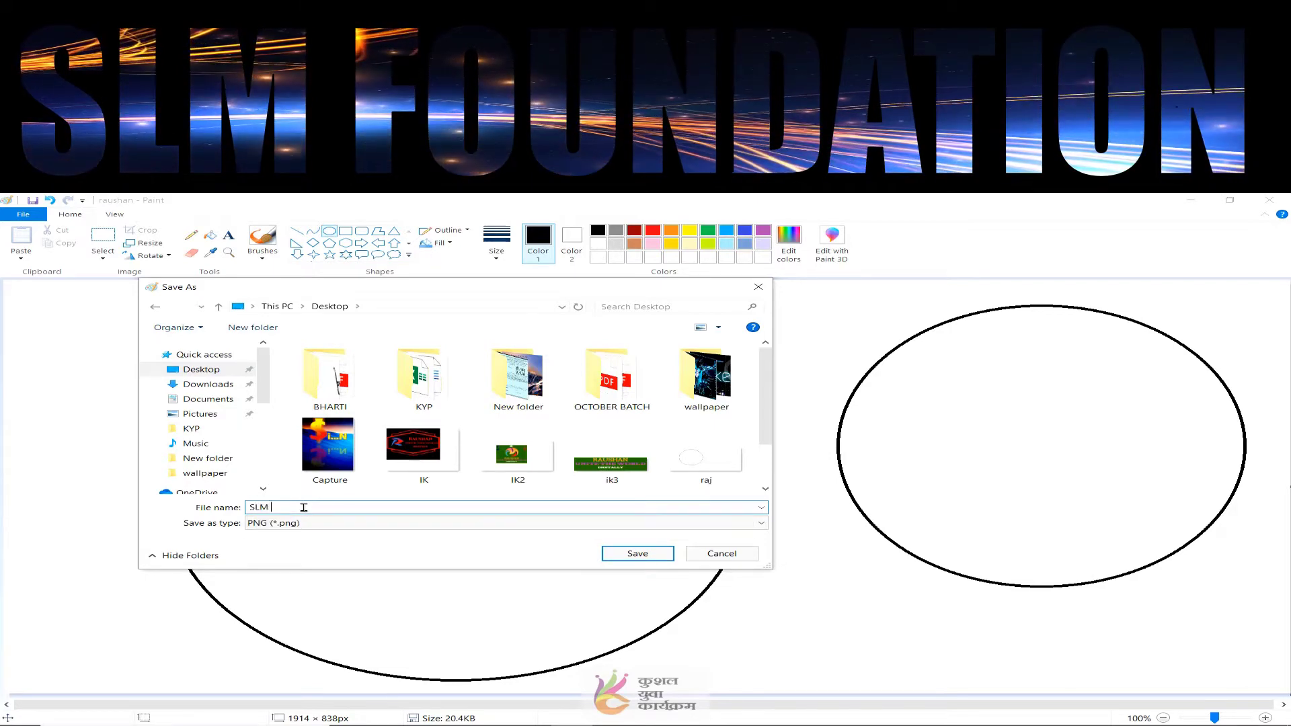
type(" foundat")
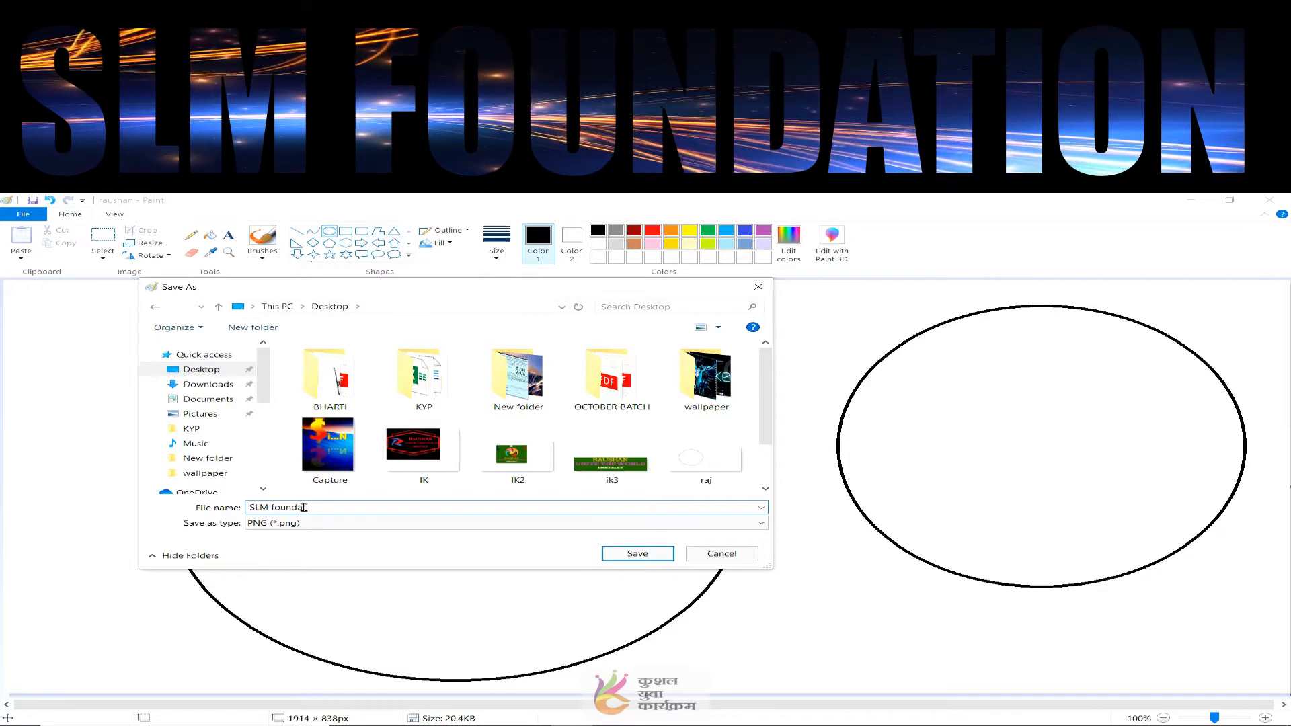
type("ion")
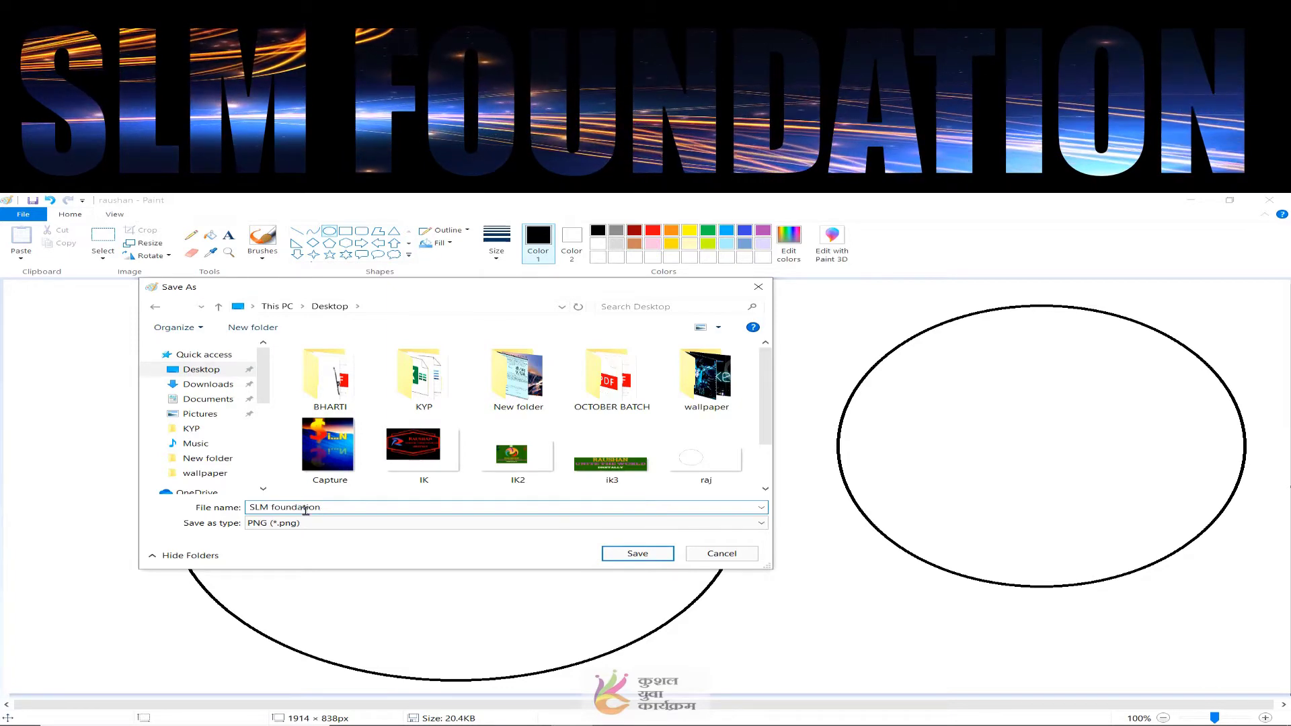
left_click(637, 554)
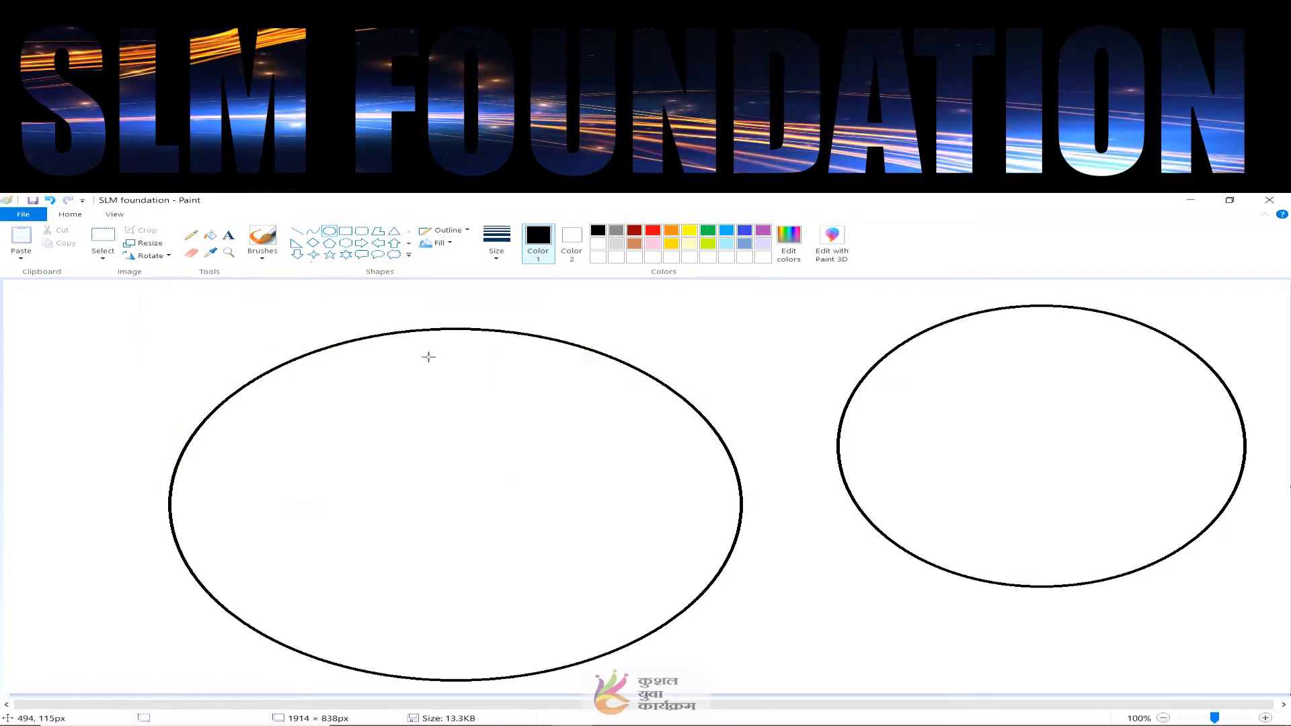
Switch to File Explorer to check the Pictures and Desktop folders for both saved drawings, and return to Paint
key("super+d")
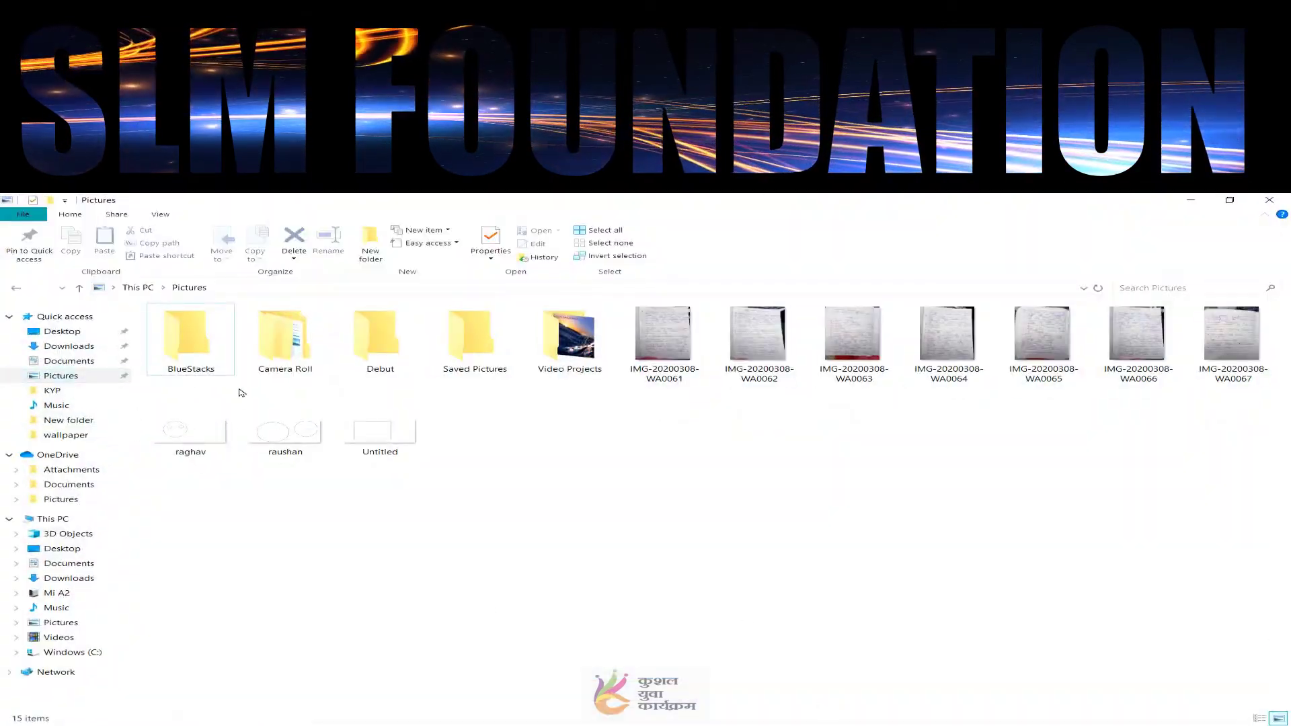
mouse_move(283, 444)
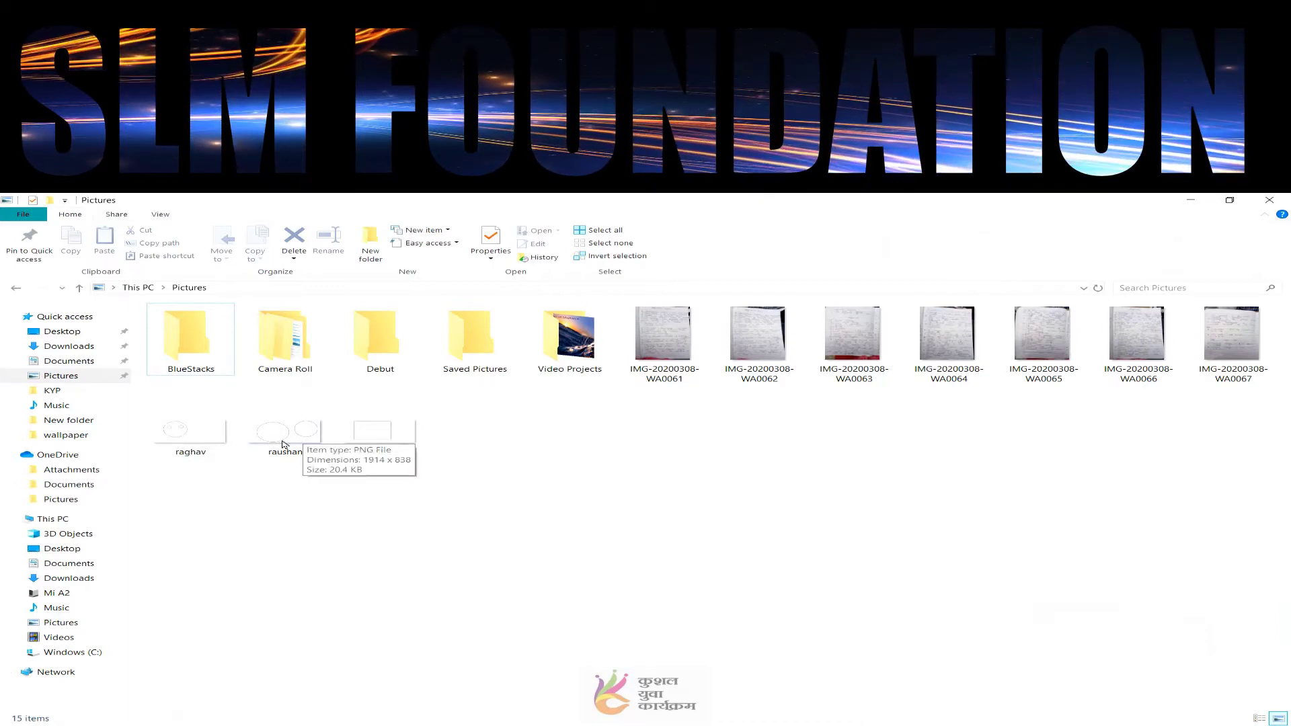
left_click(64, 333)
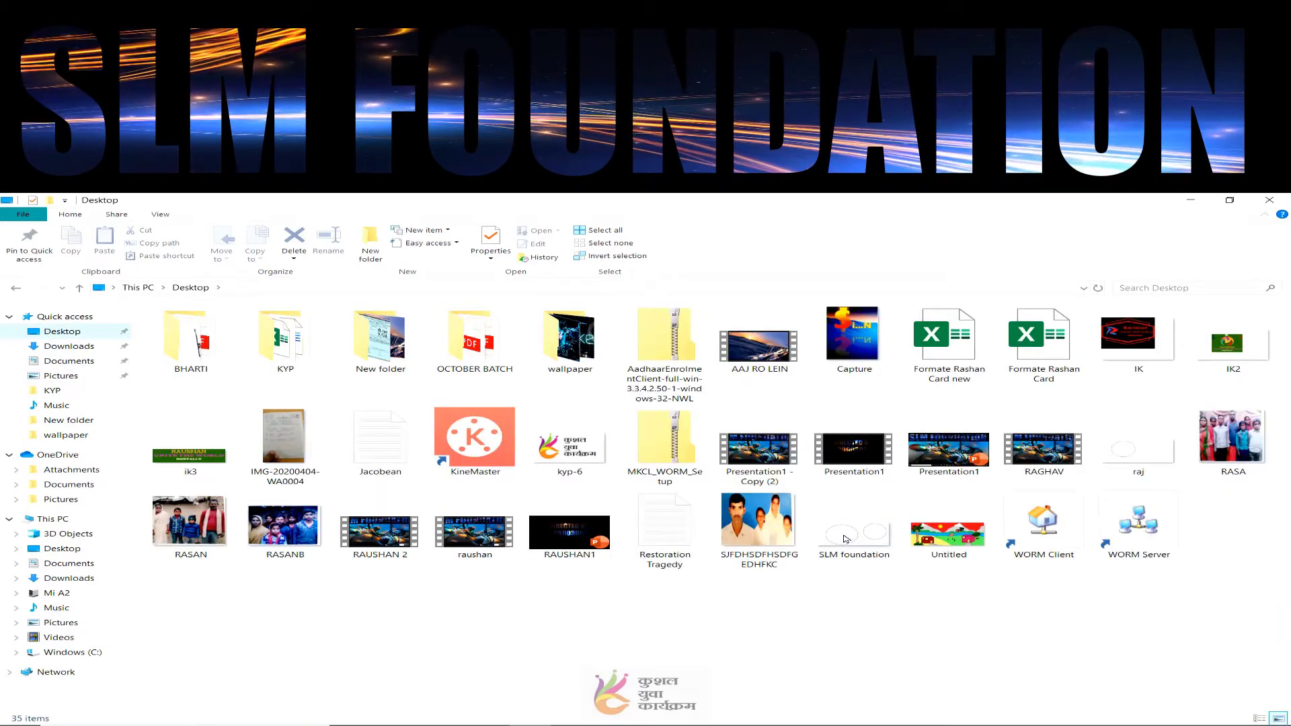
mouse_move(846, 538)
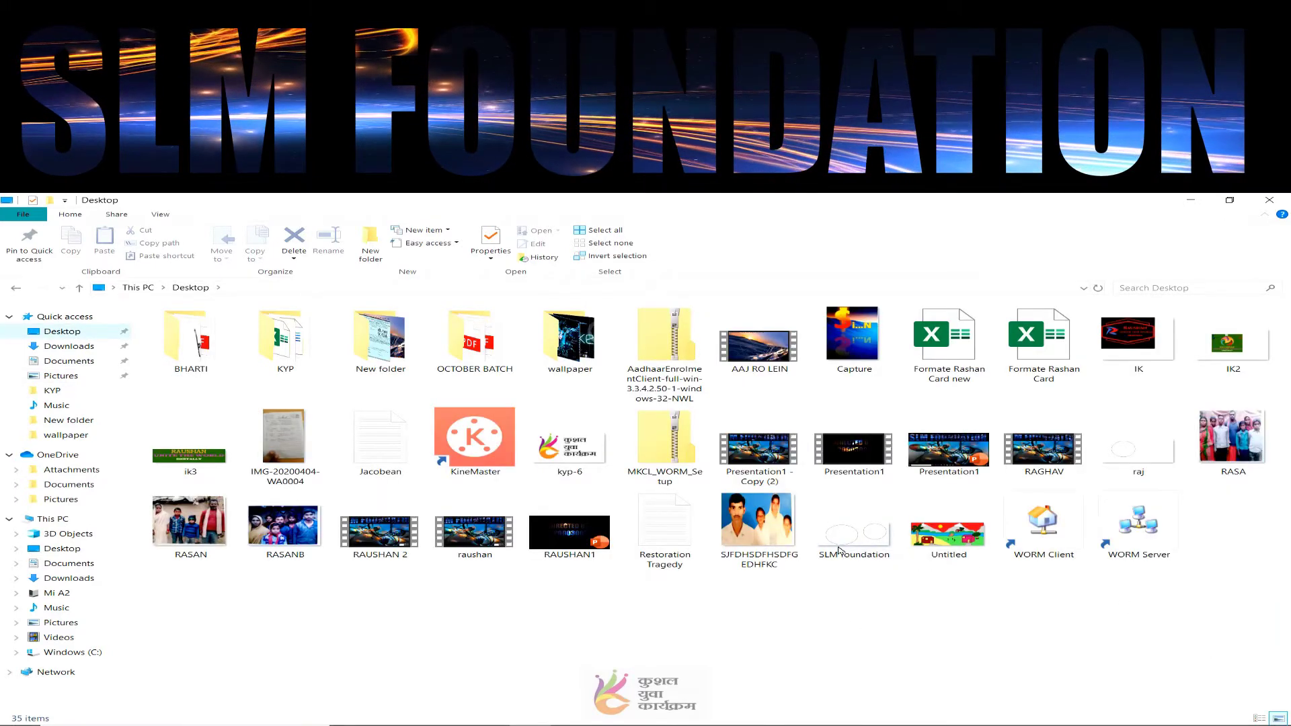
left_click(1191, 200)
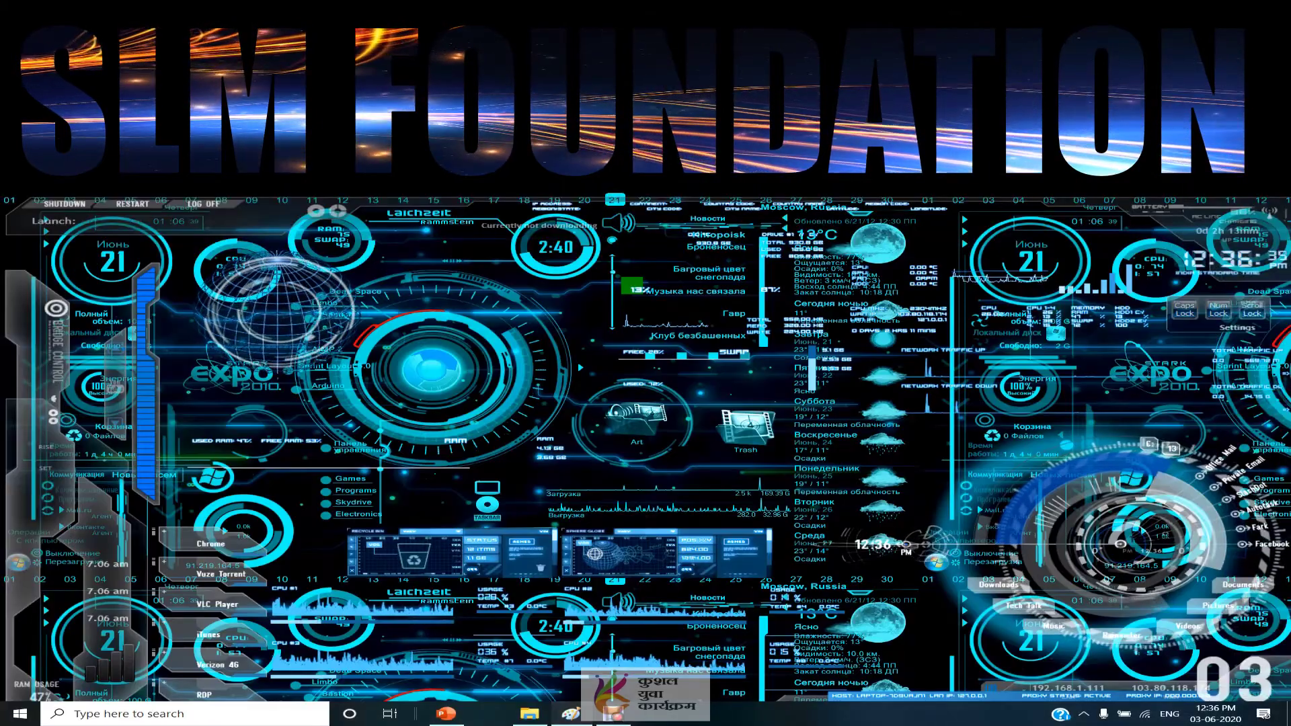
left_click(571, 713)
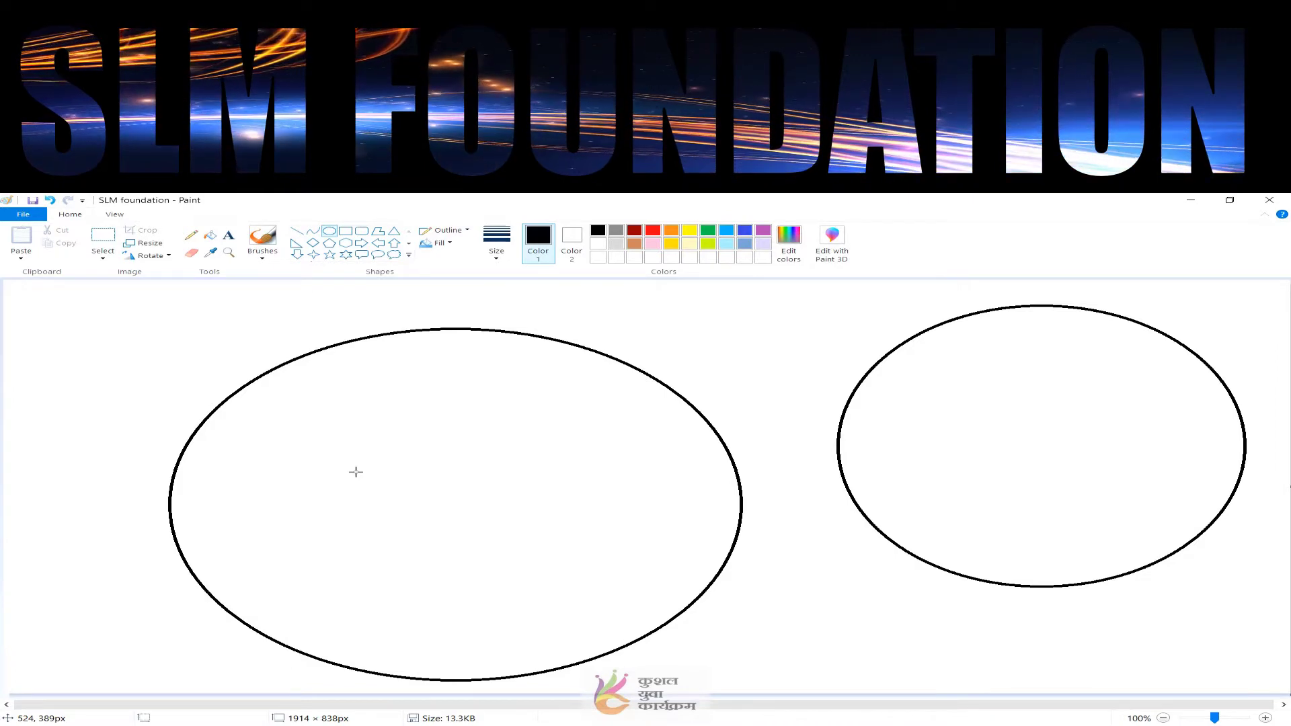
Examine the file attributes, units, colors and dimensions in the drawing's Image Properties, and leave without changing them
left_click(23, 214)
mouse_move(72, 349)
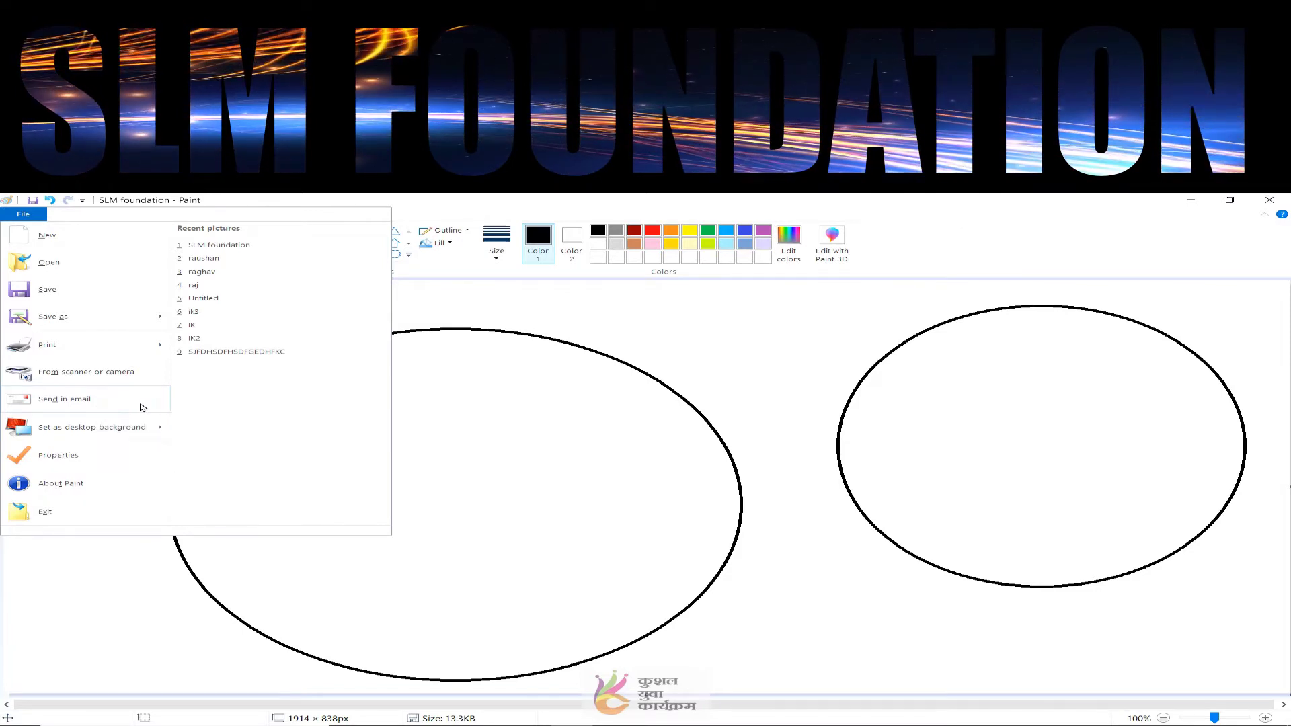
mouse_move(123, 443)
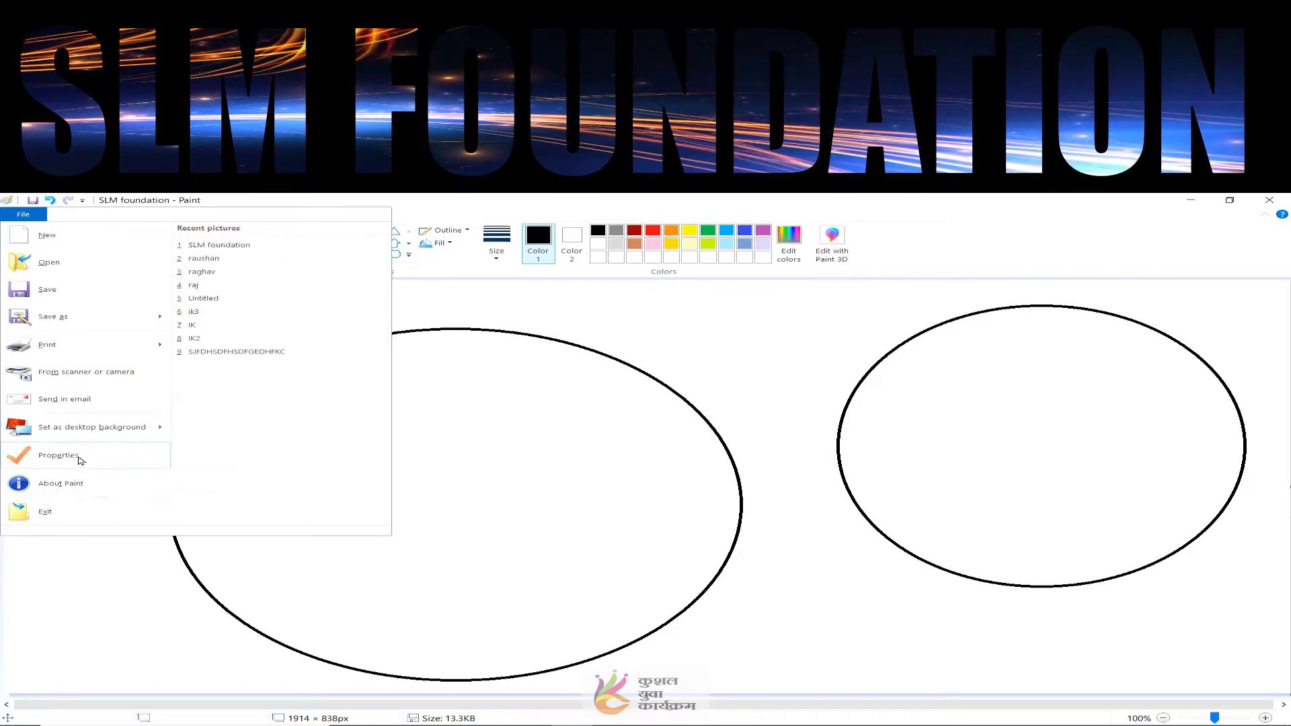
left_click(59, 456)
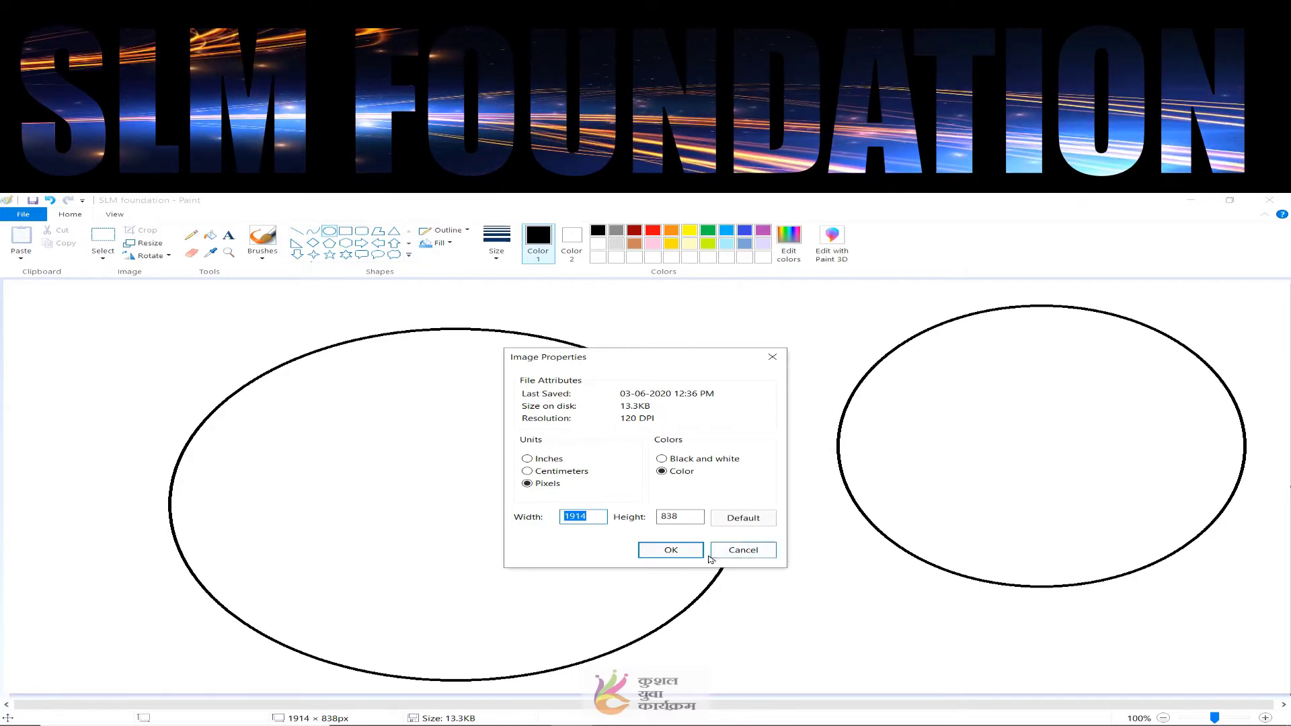
left_click(742, 550)
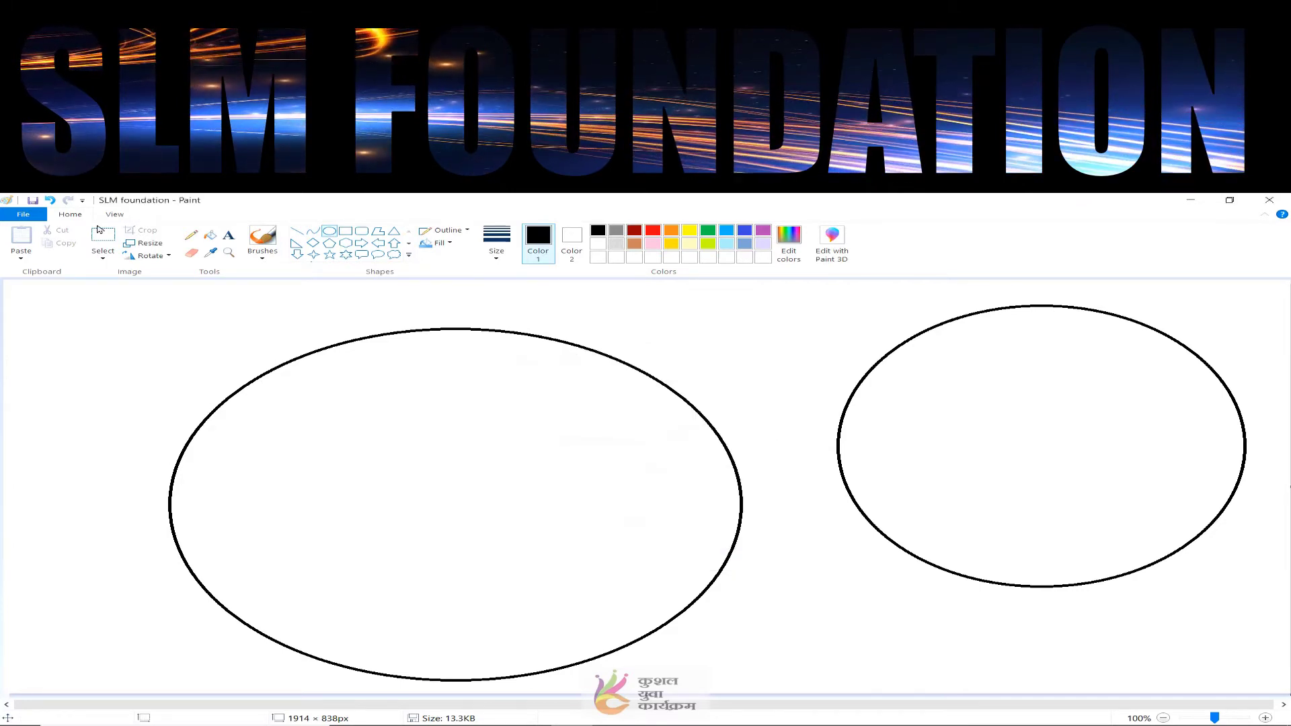
View the About Paint version and license information and close it
left_click(23, 213)
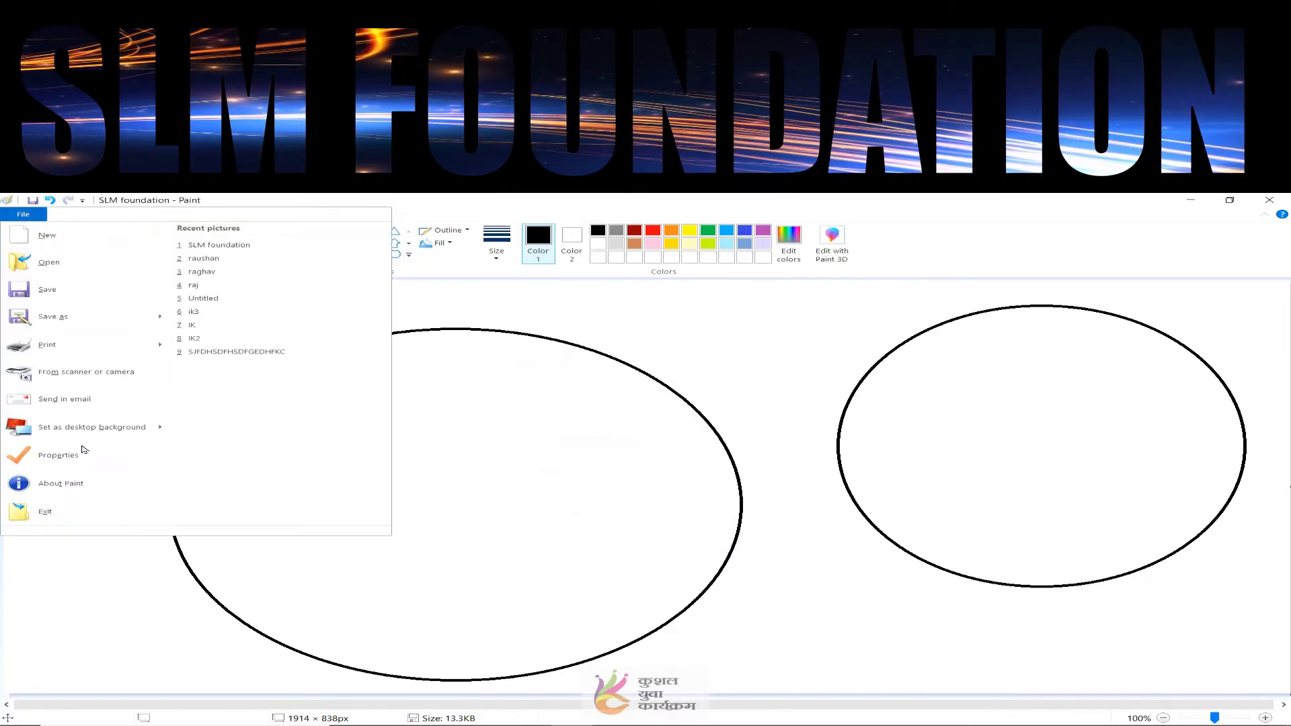
left_click(67, 486)
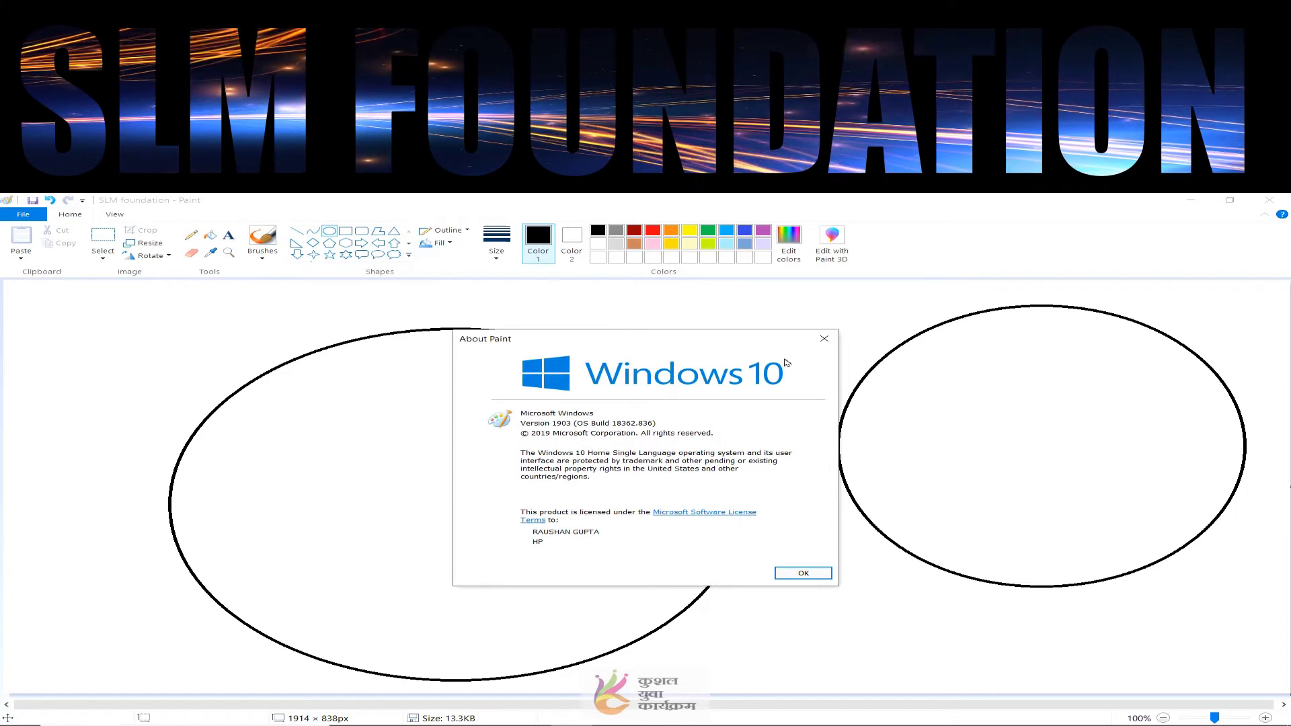
left_click(822, 343)
Exit Paint from its file commands and relaunch it through Windows search
left_click(23, 214)
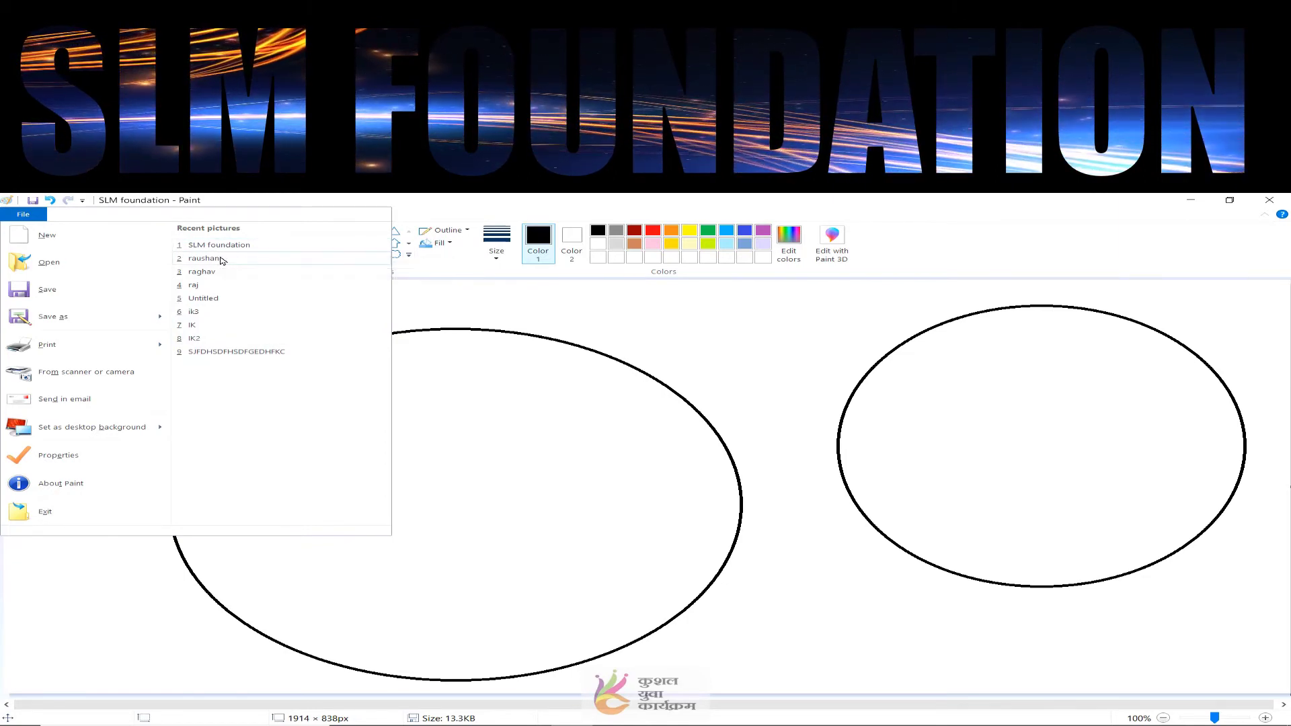
left_click(48, 513)
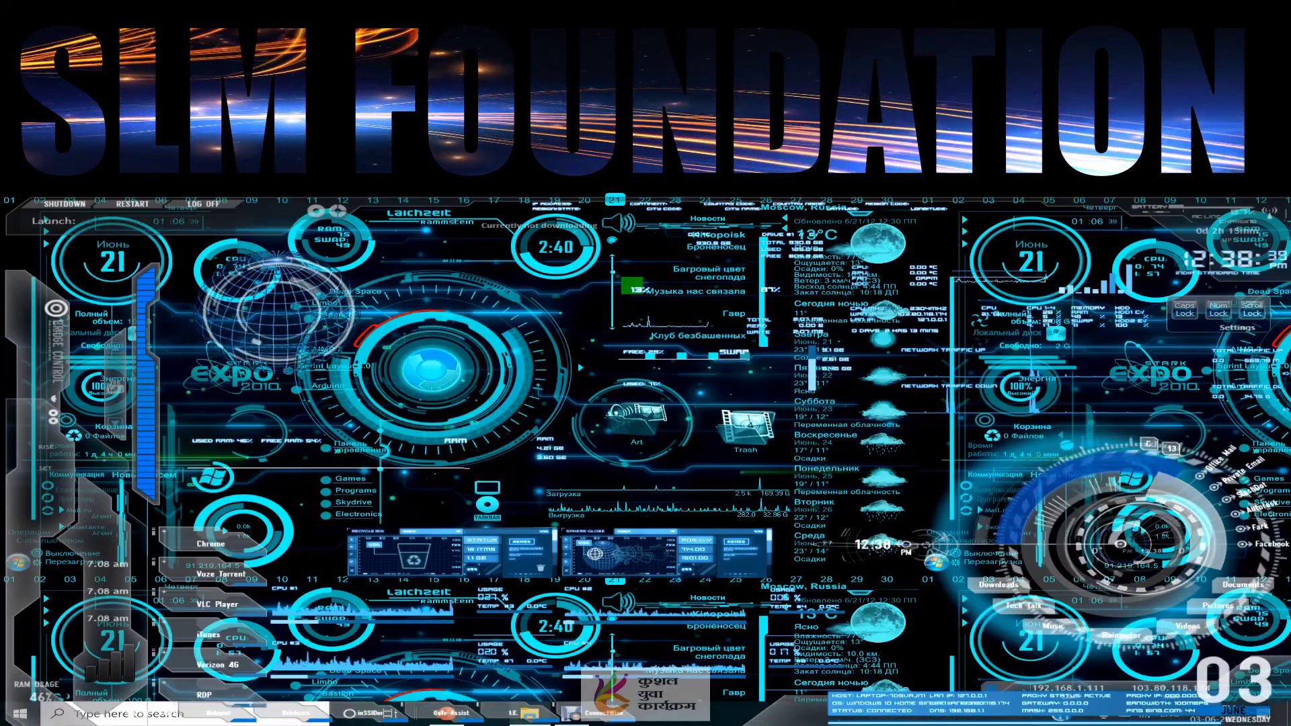
left_click(179, 720)
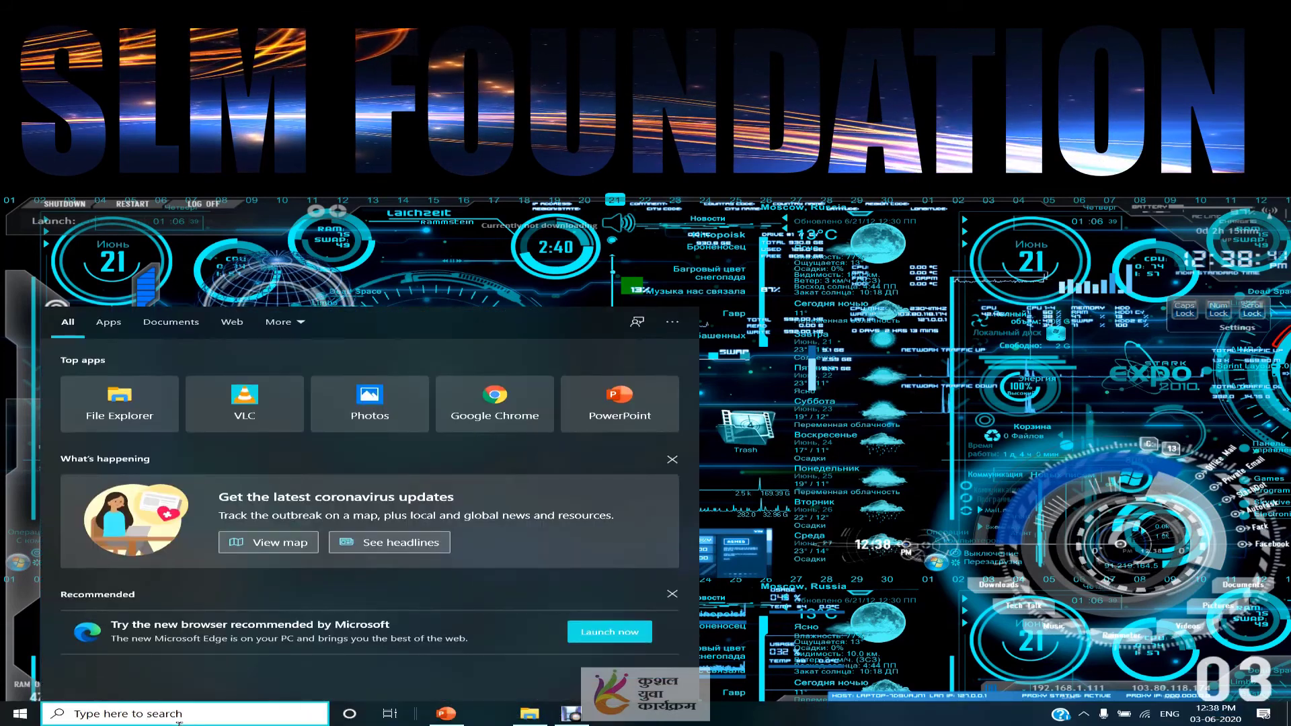
type("pain")
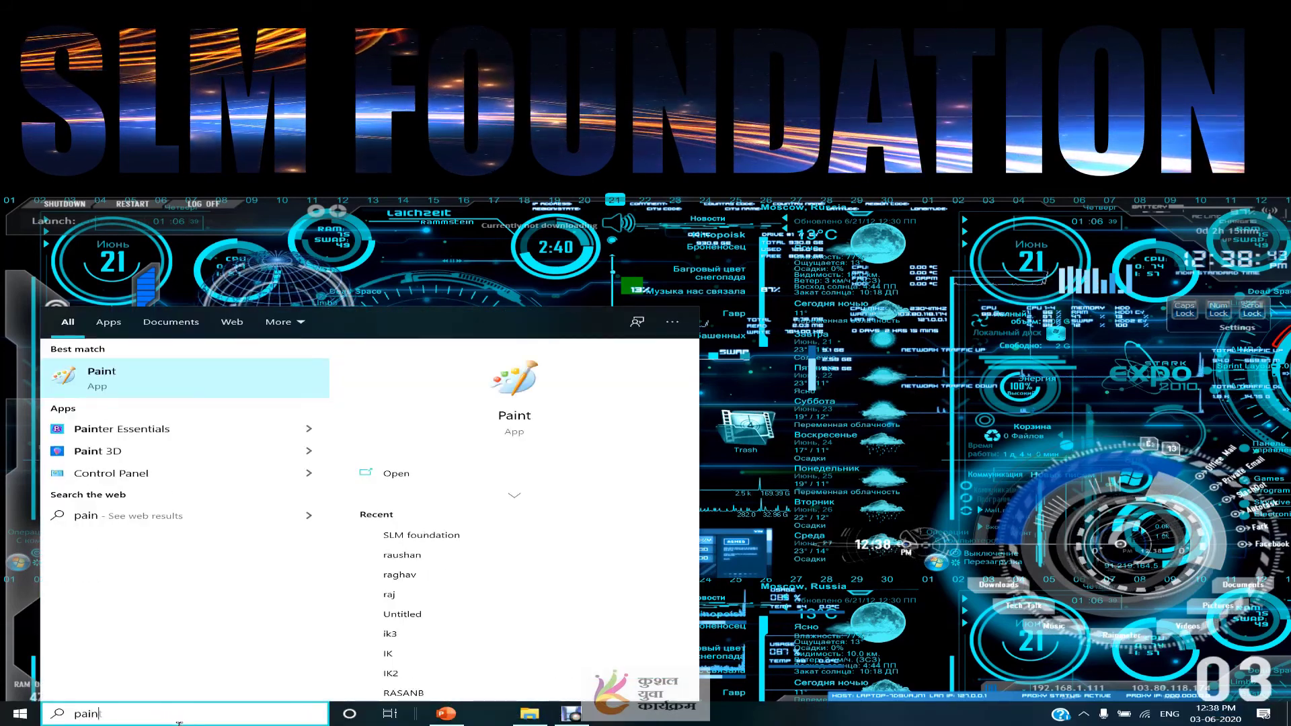
key("Return")
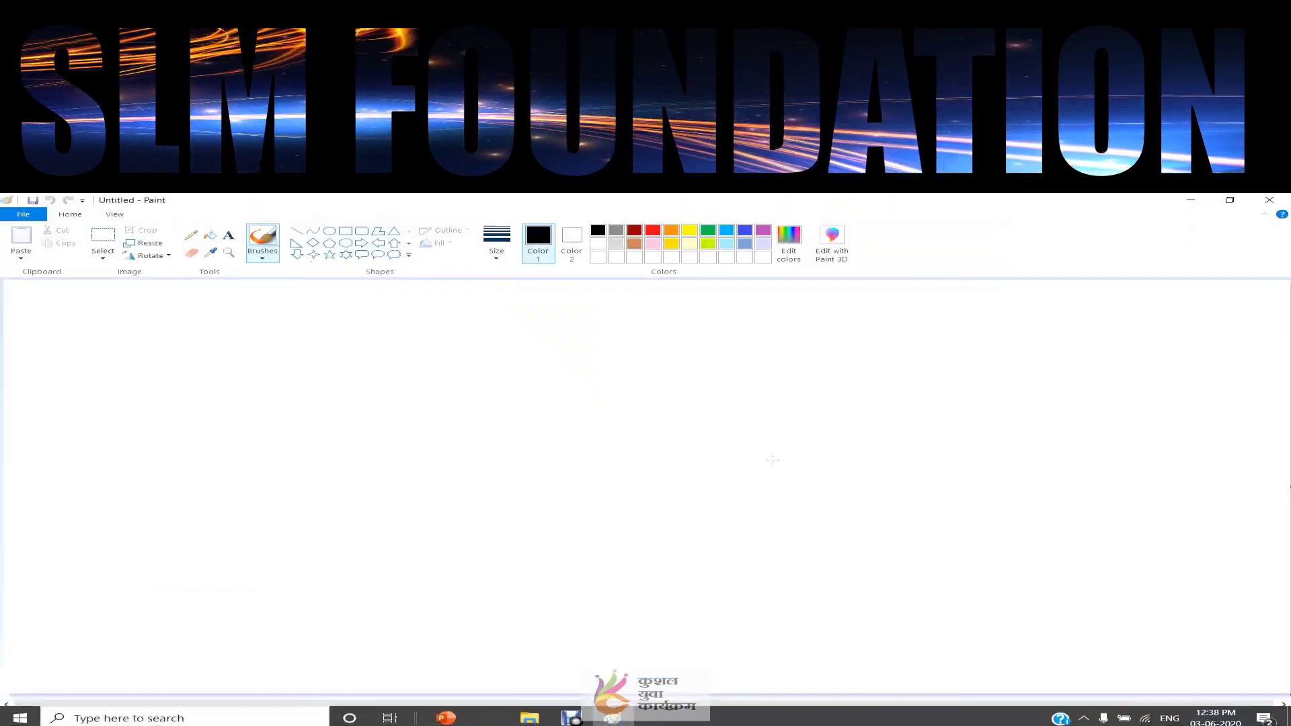
Dismiss the open file commands and close the Paint window with the blank untitled picture
left_click(23, 214)
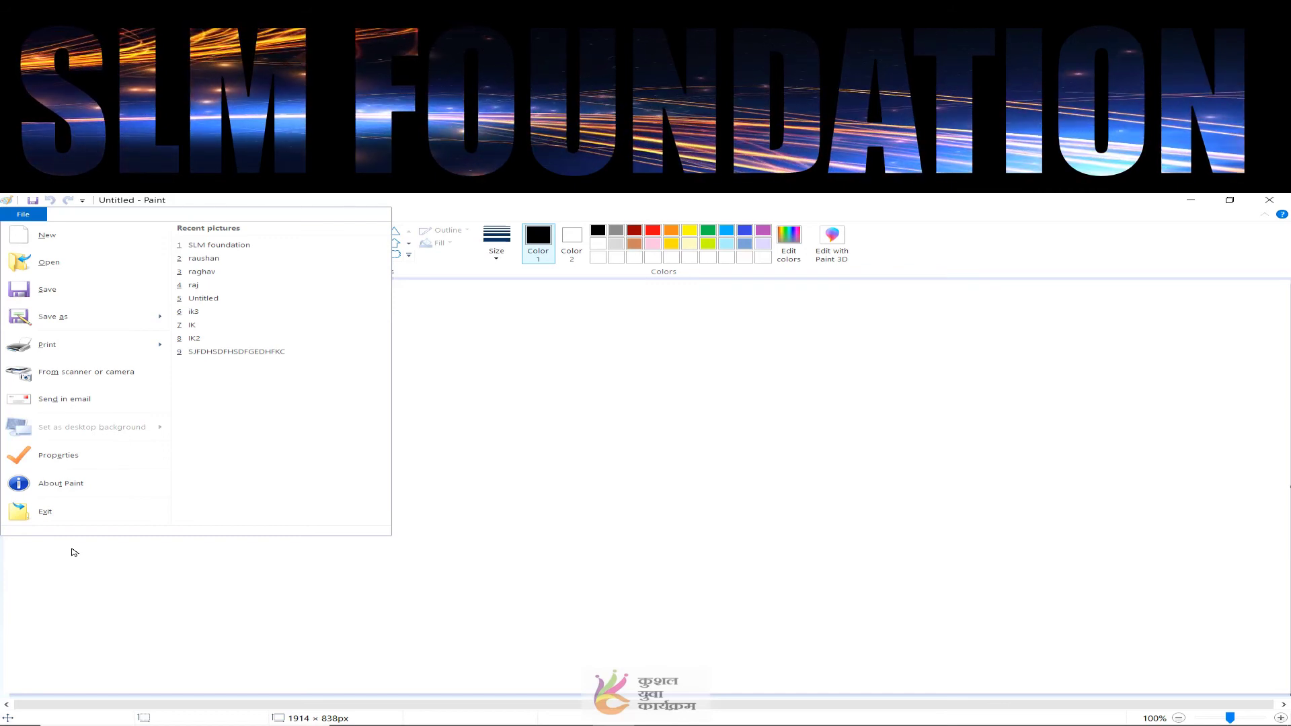
left_click(522, 424)
left_click(1270, 199)
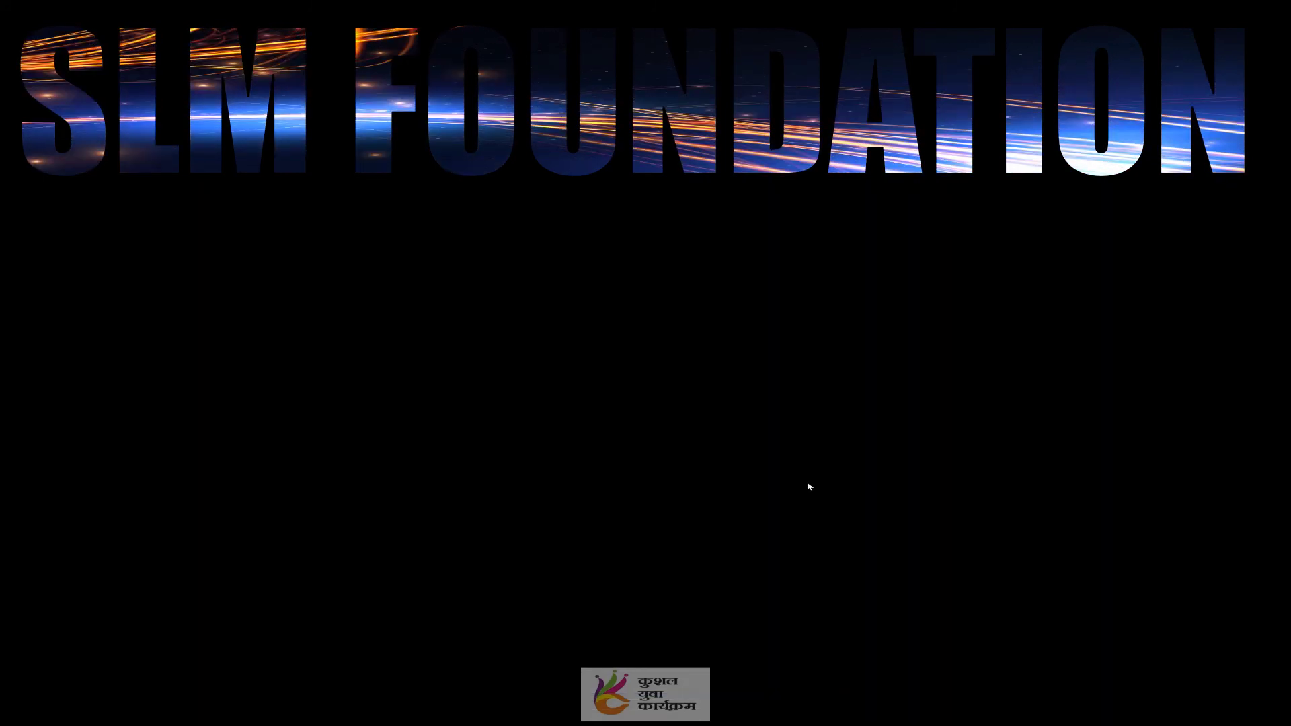